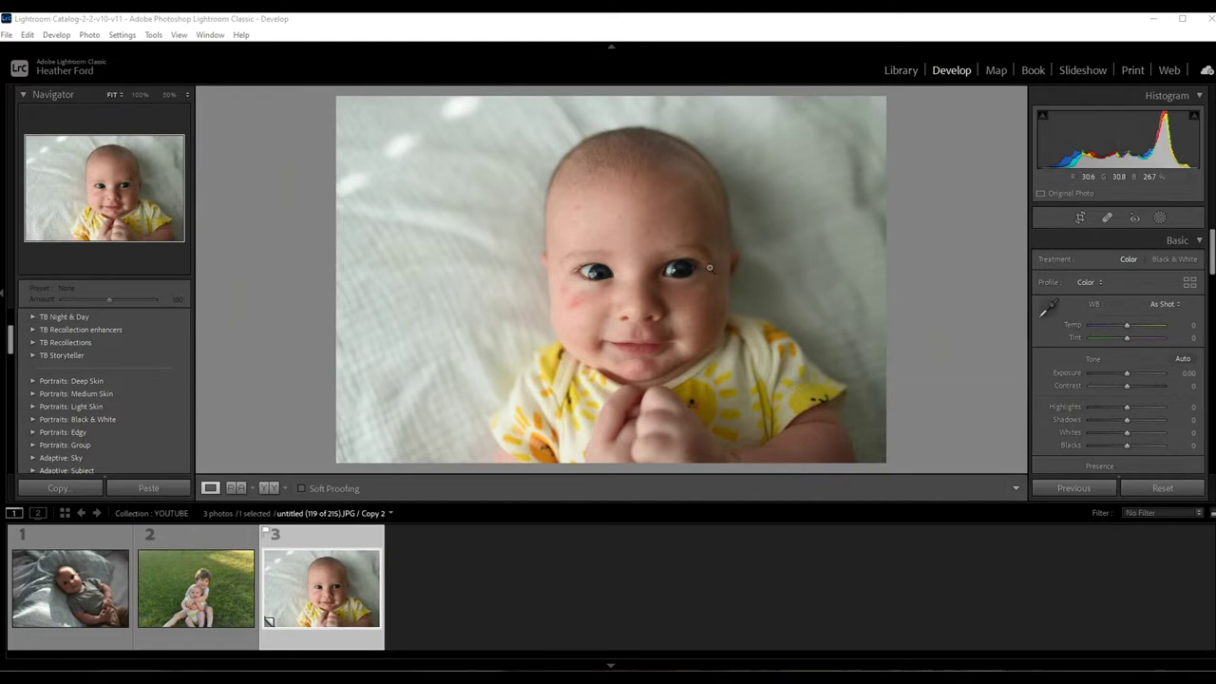
drag(598, 300, 762, 266)
drag(874, 328, 621, 477)
drag(704, 260, 575, 100)
click(662, 238)
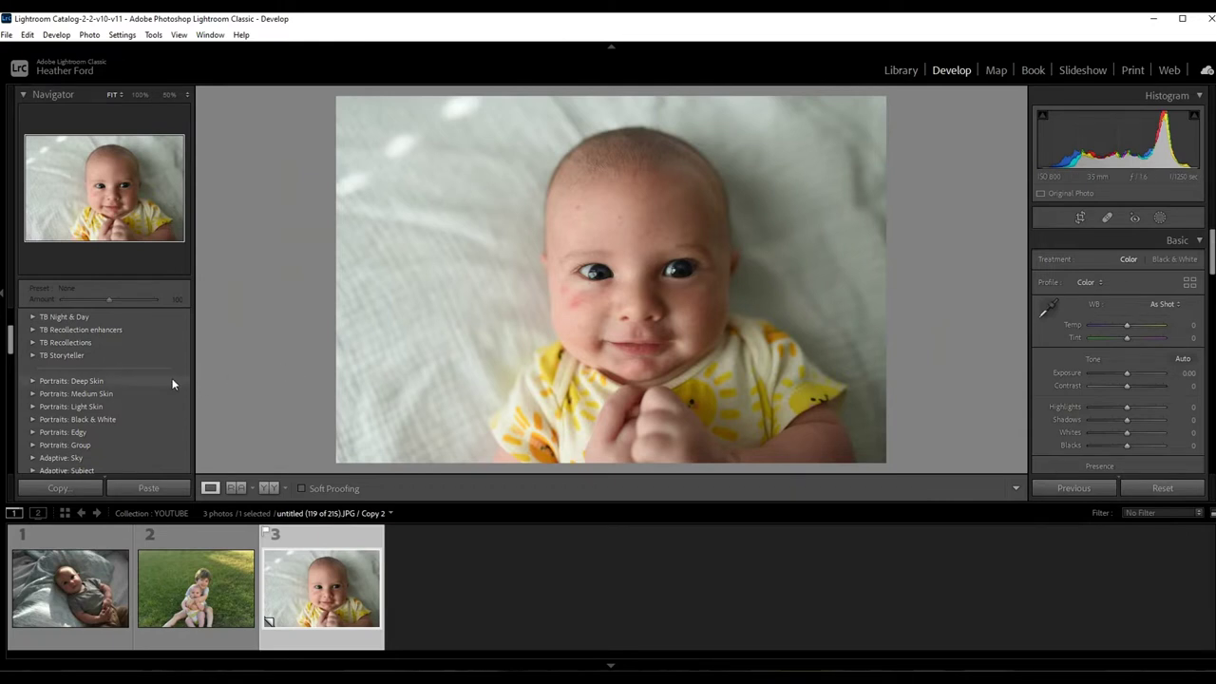
Apply the "Left to wonder" preset from the TB Recollections group to the baby photo
scroll(172, 378, up, 3)
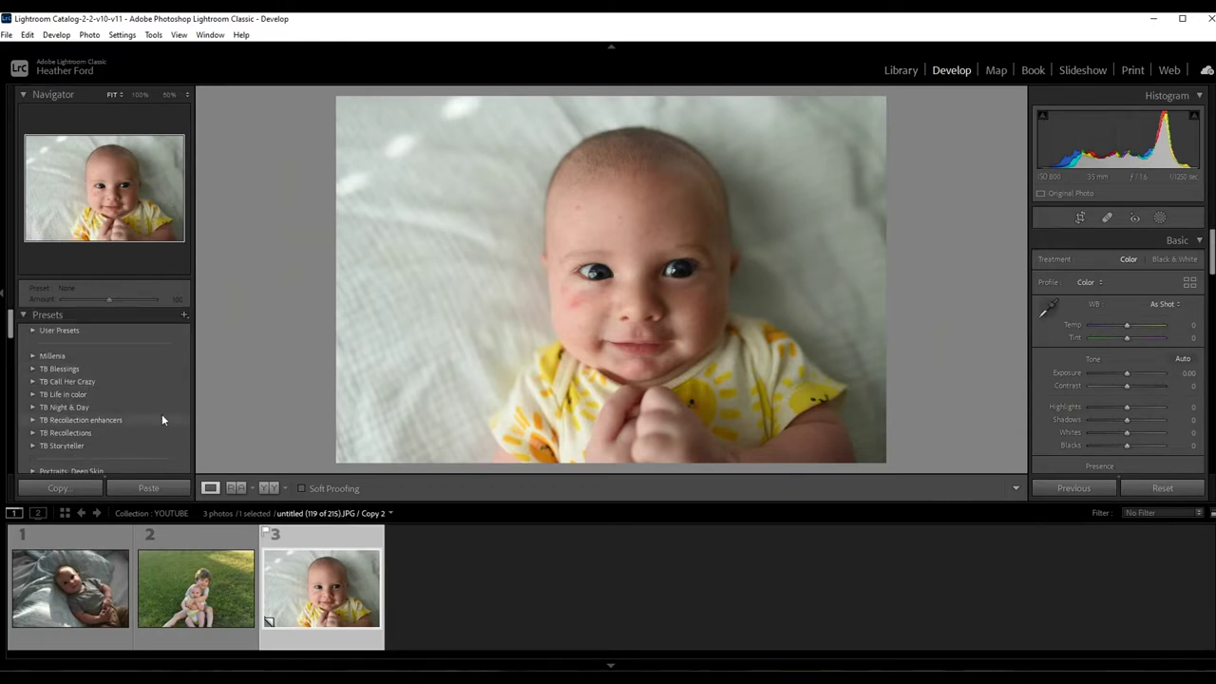
click(94, 432)
scroll(101, 428, down, 3)
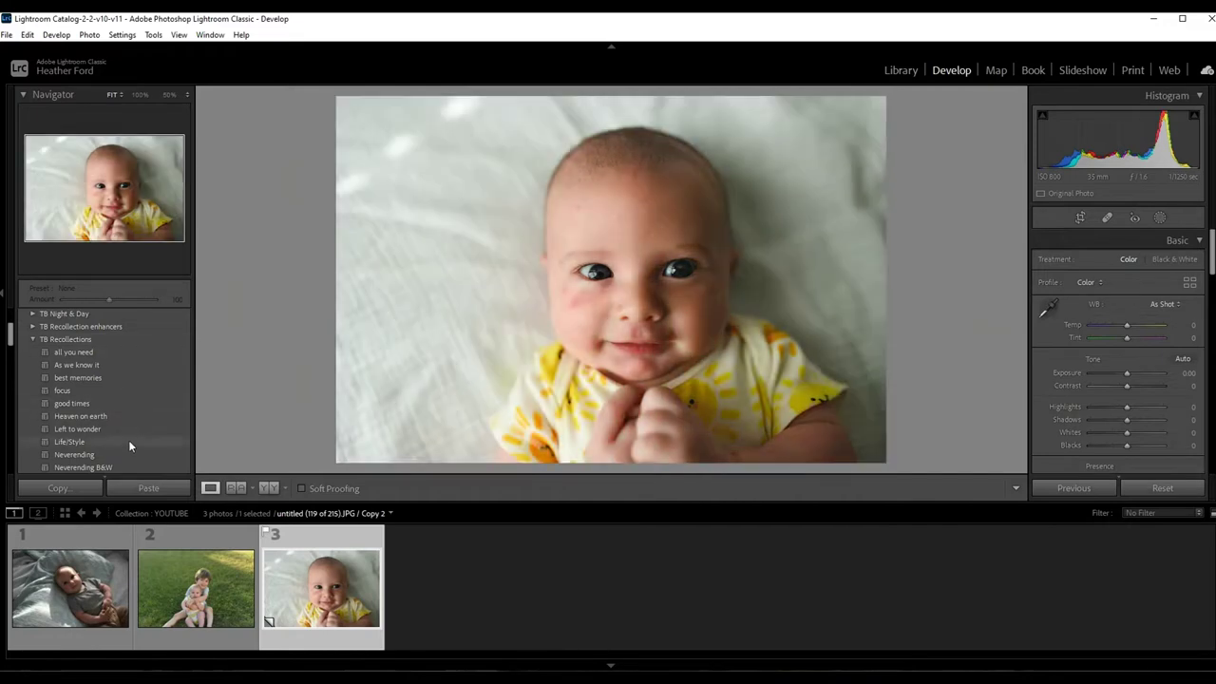
click(79, 428)
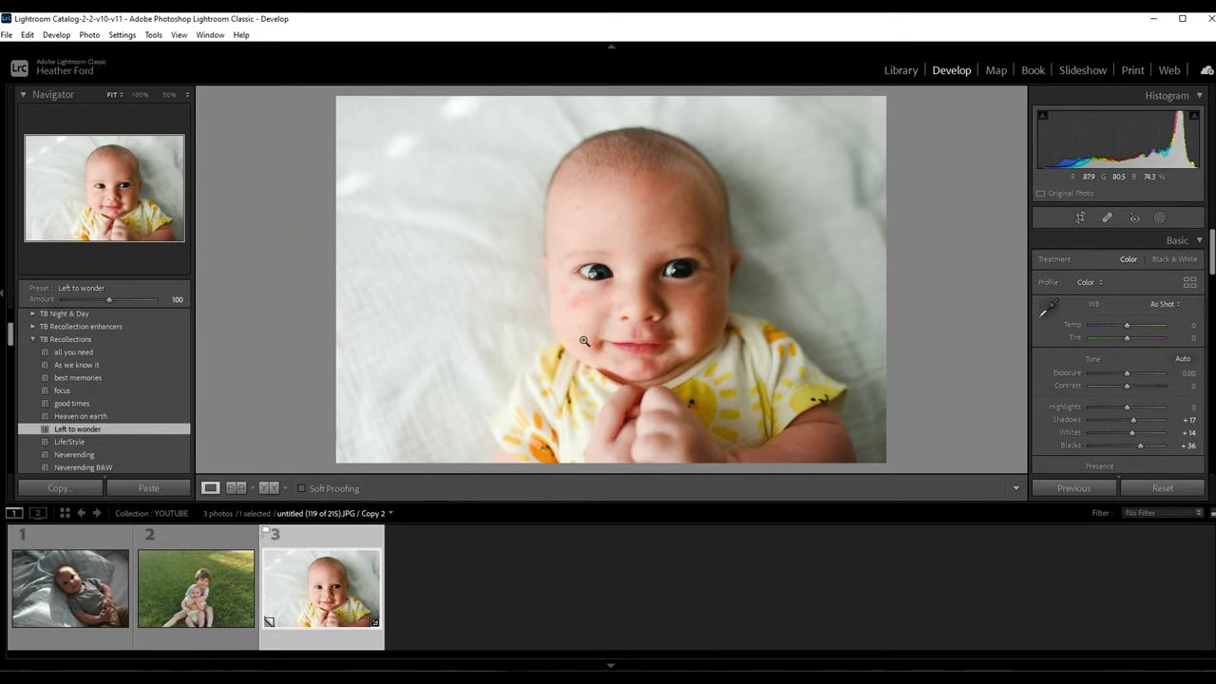
Set up the healing brush in Heal mode with size 81 and opacity 89 for retouching the baby's face
click(1108, 218)
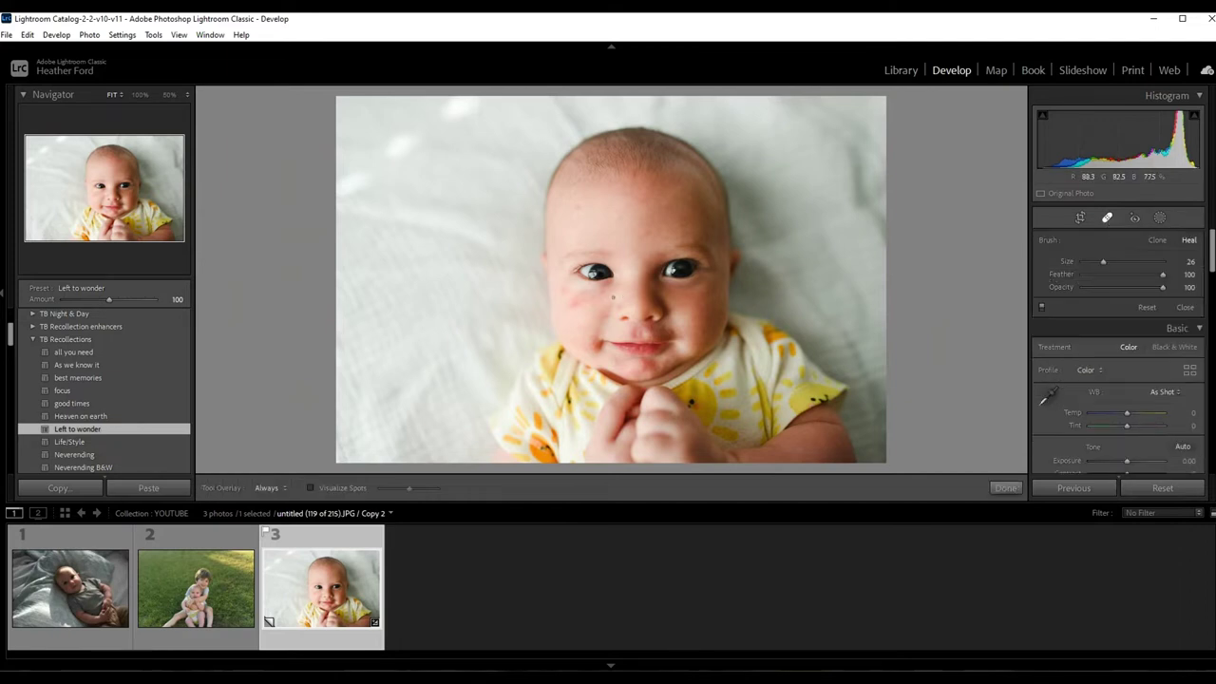
click(187, 95)
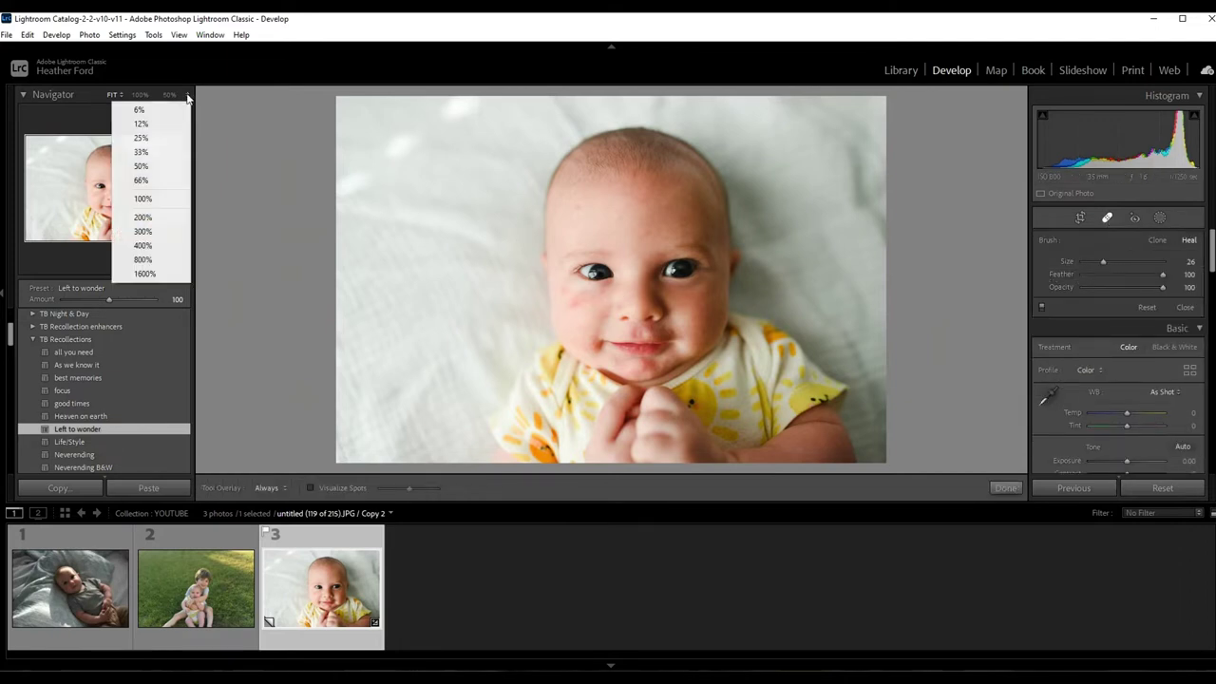
click(176, 152)
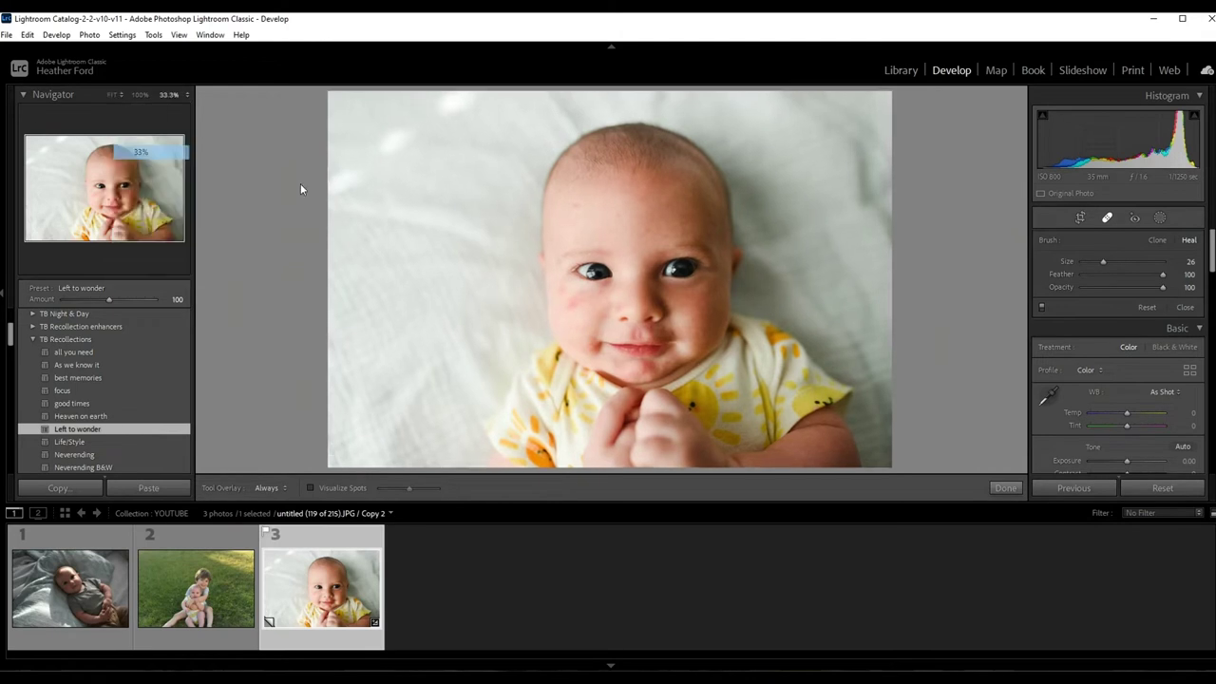
drag(595, 338, 625, 262)
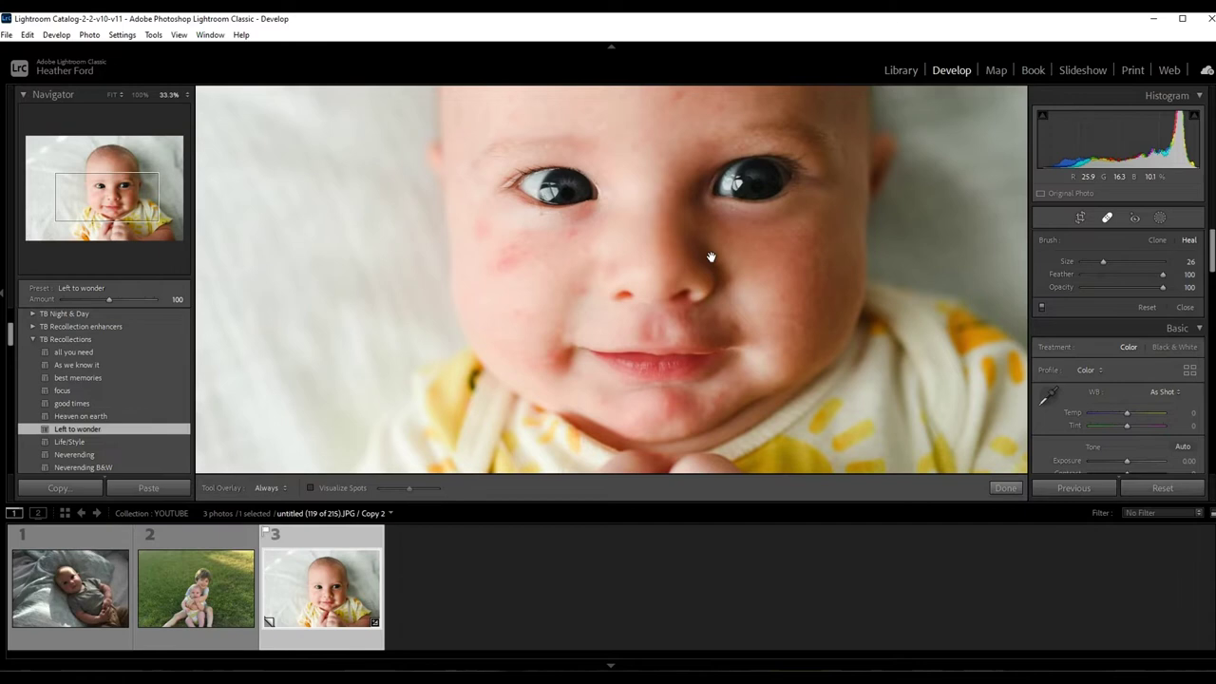
drag(710, 256, 633, 250)
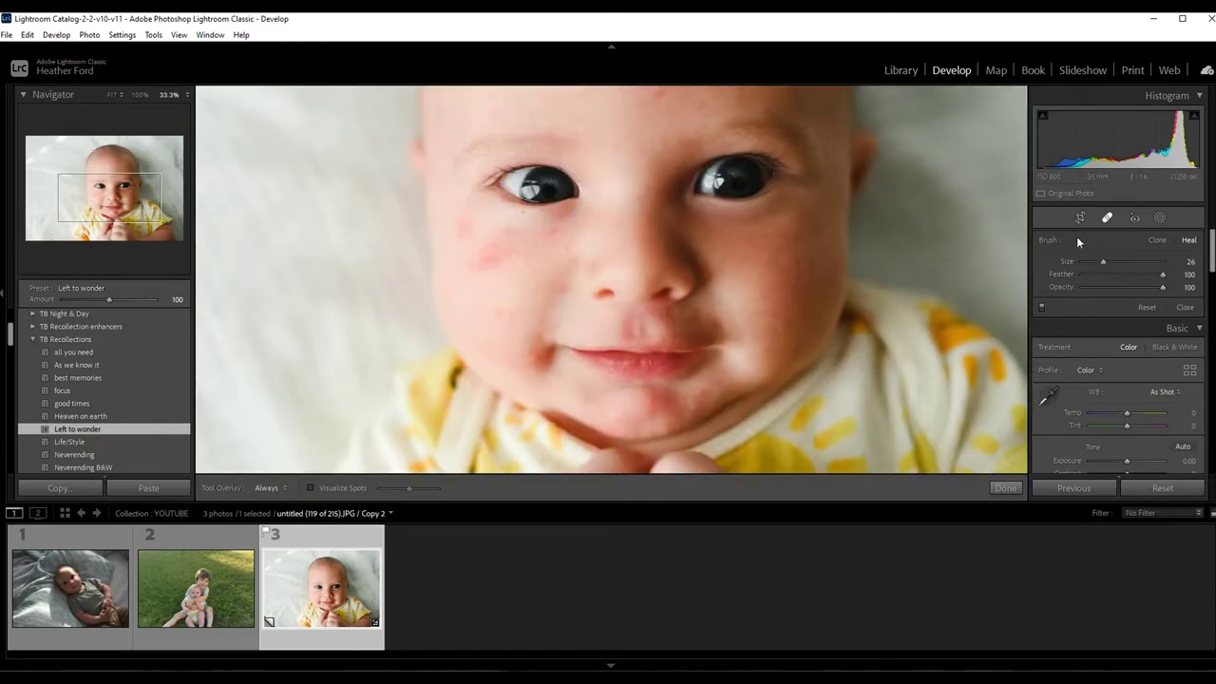
scroll(486, 266, up, 8)
scroll(486, 266, up, 2)
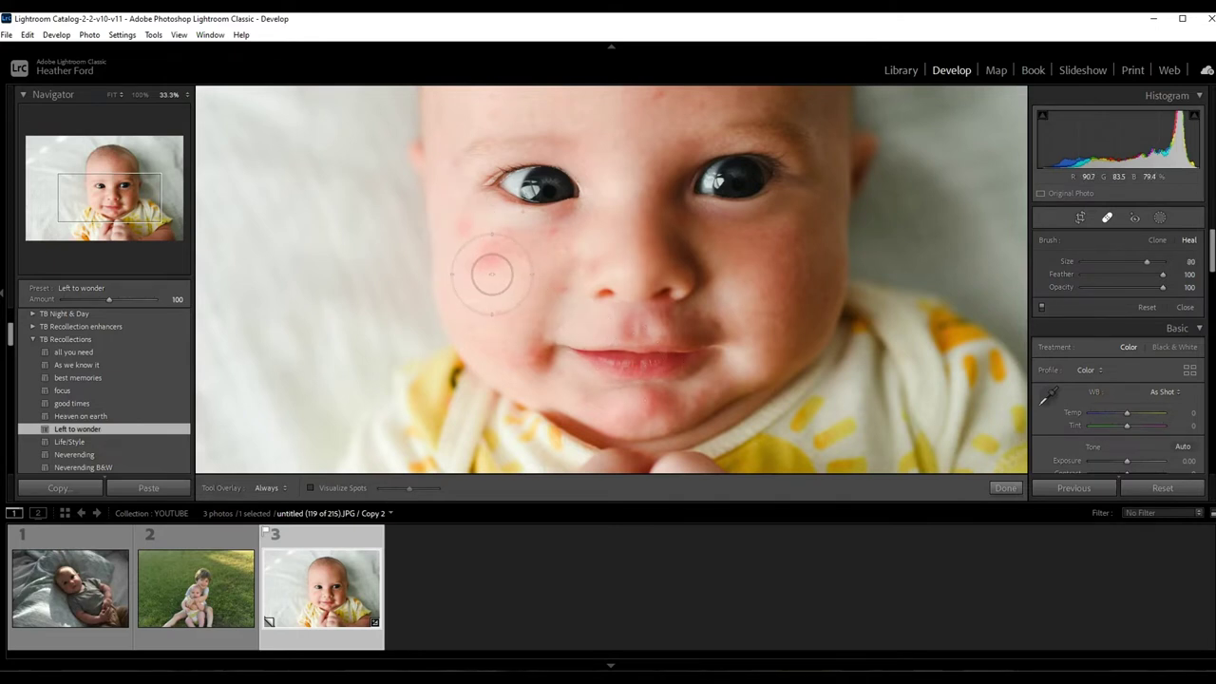
scroll(489, 272, up, 1)
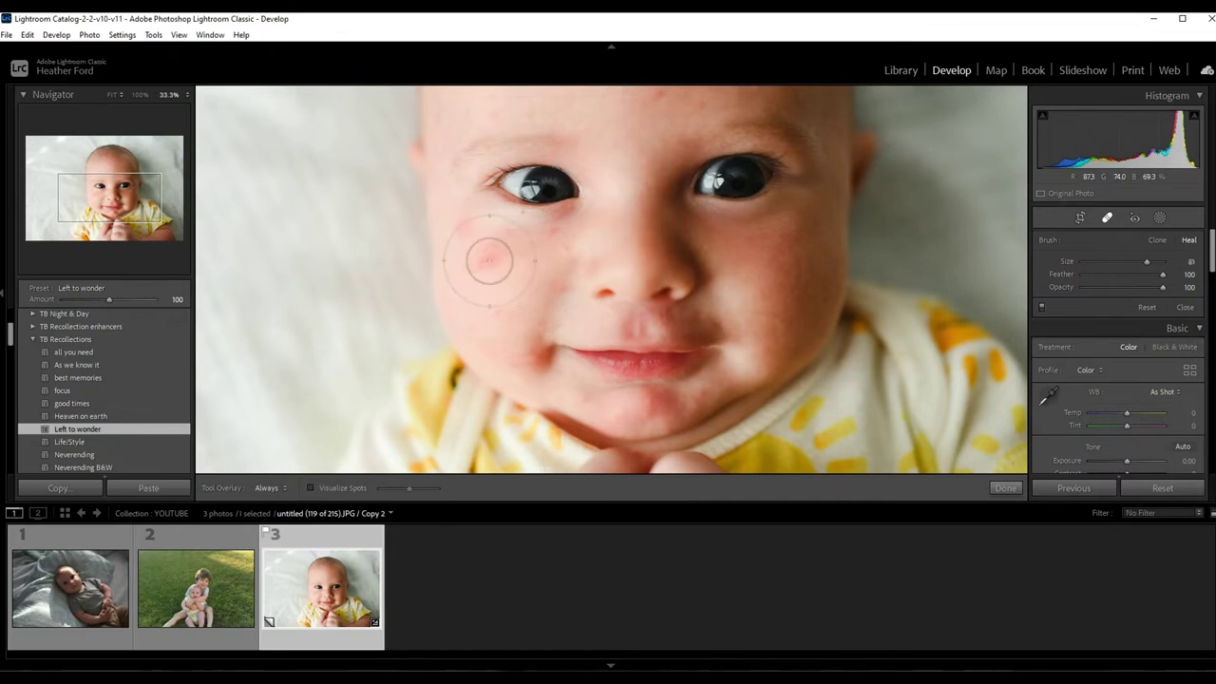
scroll(489, 261, up, 1)
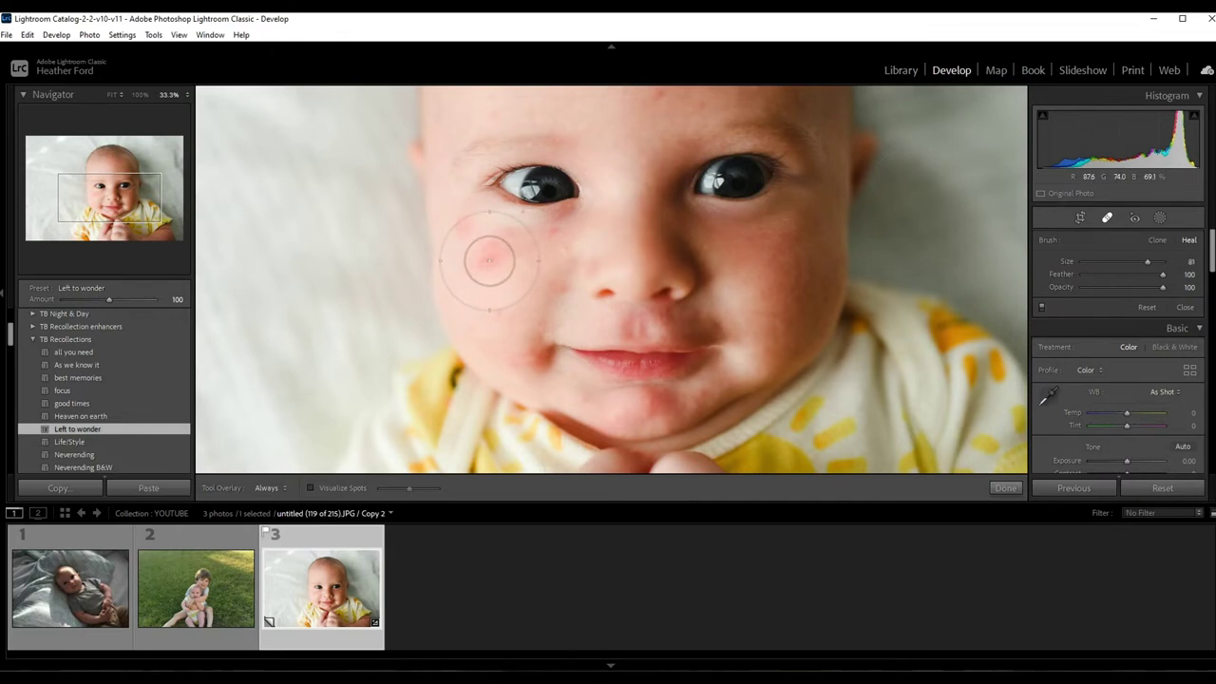
scroll(507, 259, up, 1)
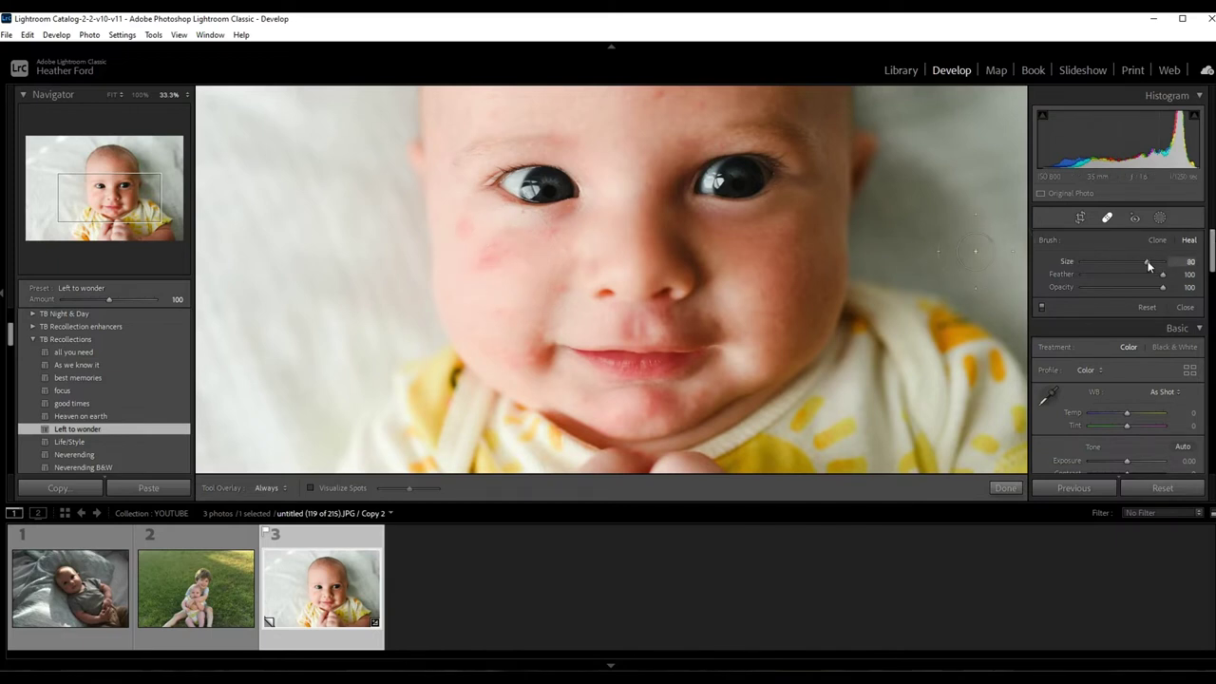
drag(1151, 263, 1147, 262)
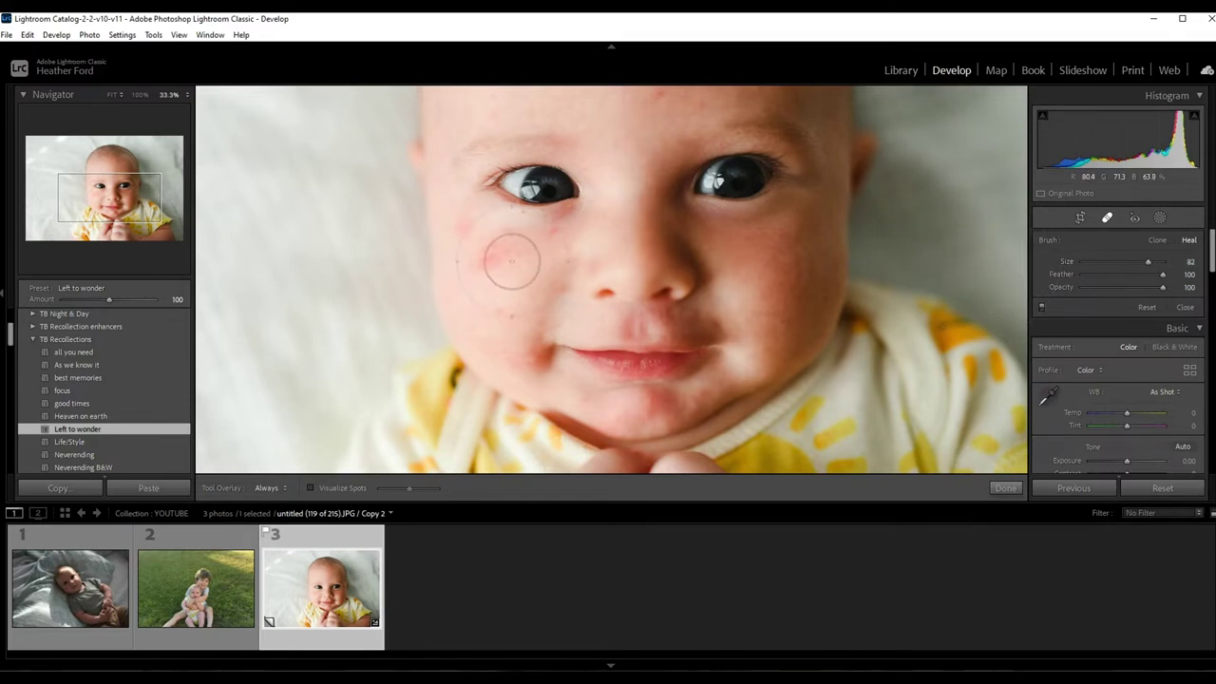
scroll(498, 258, down, 1)
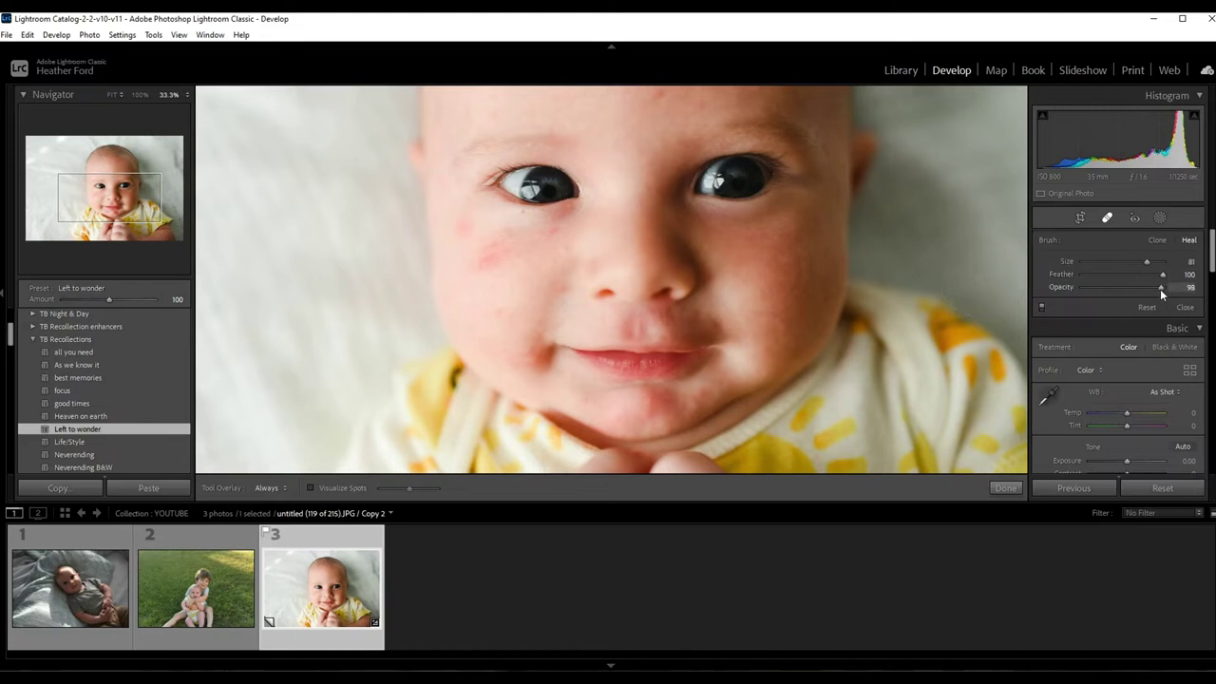
drag(1155, 289, 1153, 289)
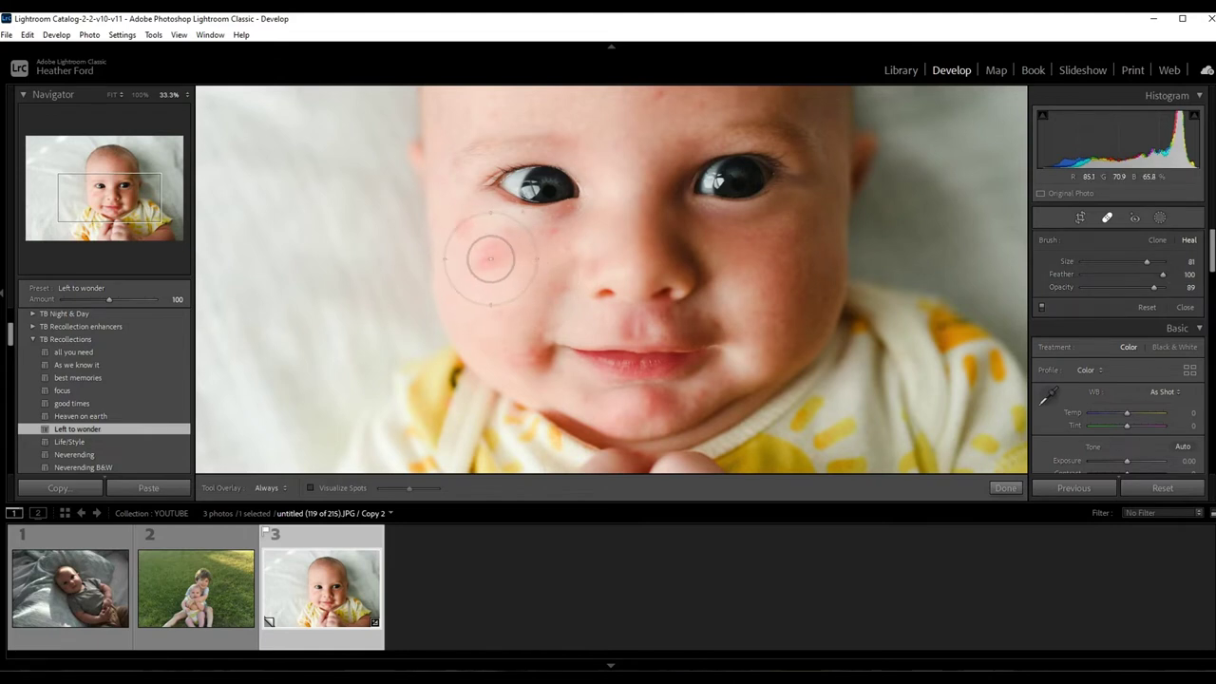
Heal the red patches on the baby's cheek below the eye, repositioning the sample areas onto clean skin
click(490, 256)
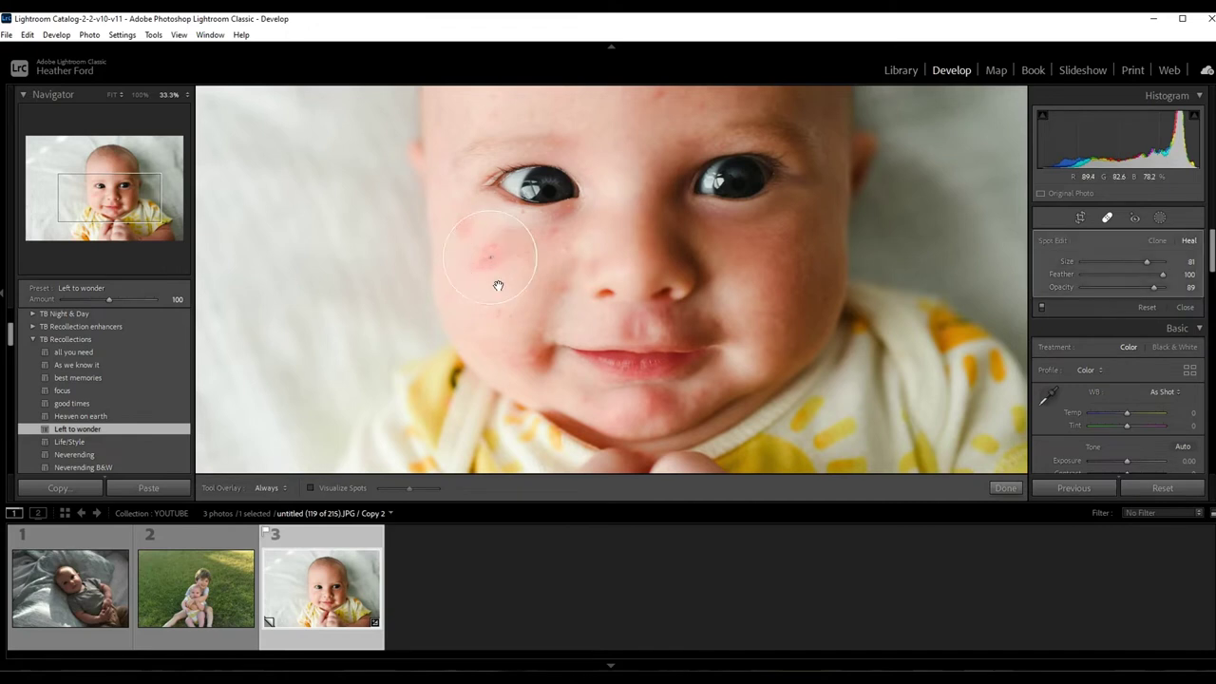
drag(639, 183, 642, 242)
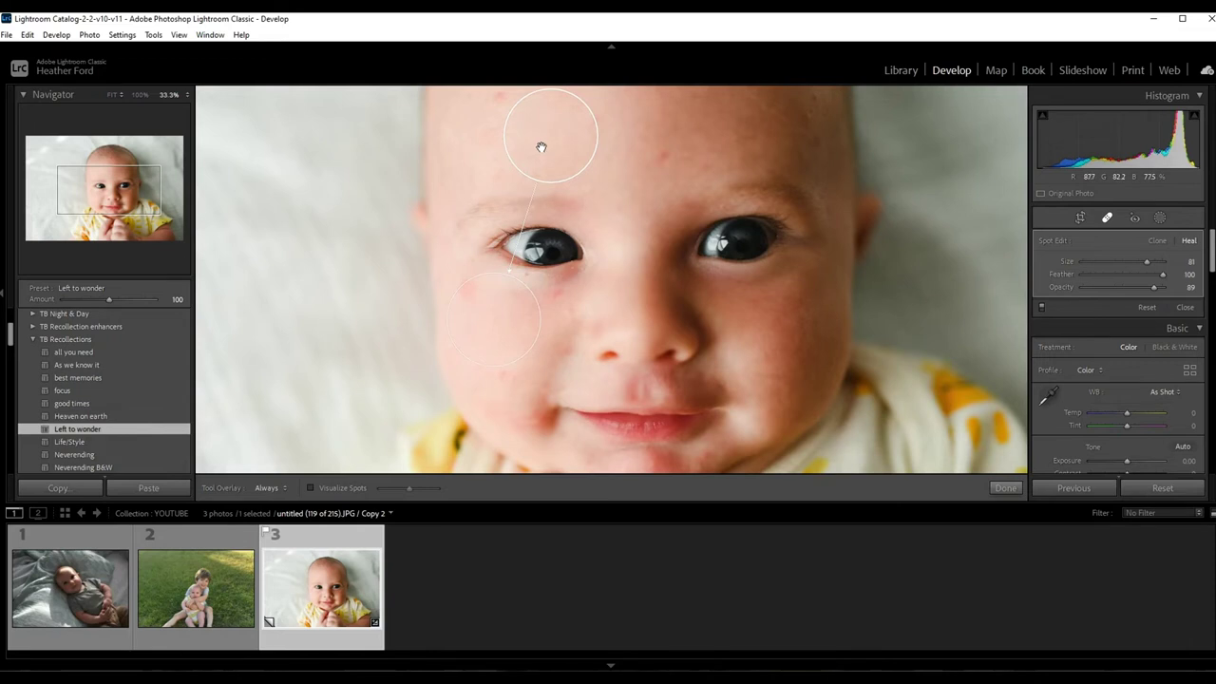
drag(551, 142, 566, 144)
drag(586, 95, 579, 108)
drag(523, 299, 516, 302)
click(493, 364)
mouse_move(491, 323)
mouse_down()
mouse_move(666, 413)
mouse_move(532, 378)
mouse_up()
drag(519, 341, 520, 338)
Heal the red blemishes on the baby's forehead and above the brows, moving the sample areas onto clean skin
drag(635, 388, 652, 261)
drag(662, 200, 651, 326)
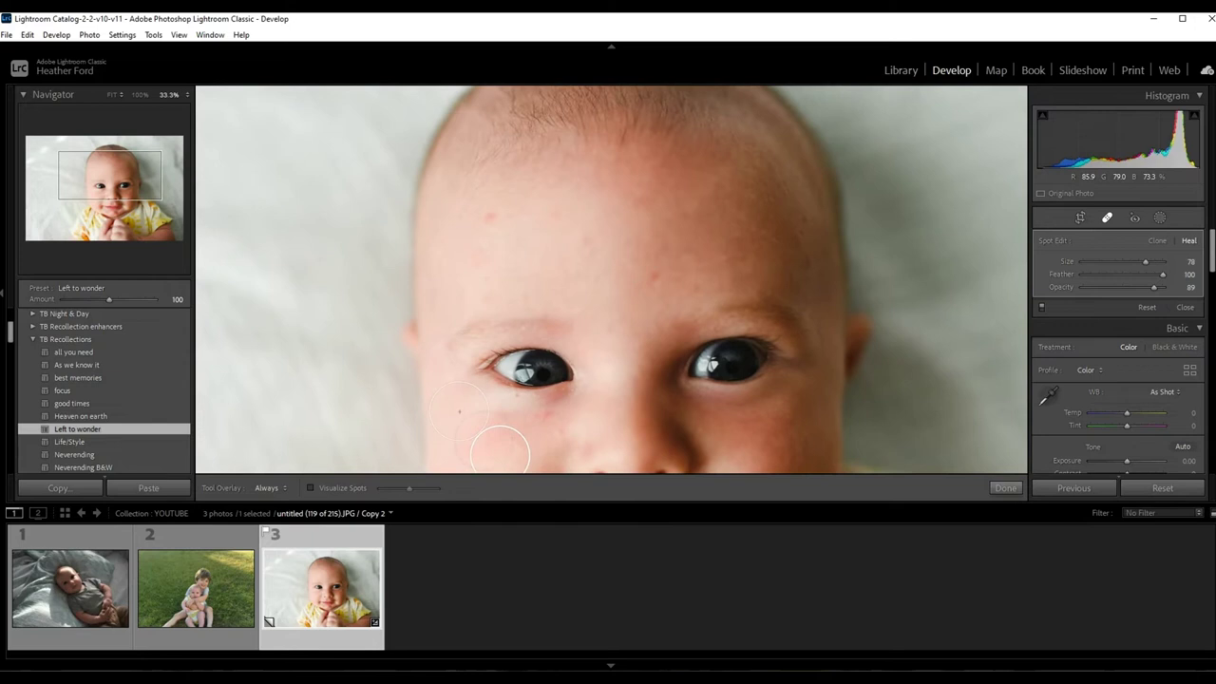
click(492, 219)
drag(539, 243, 534, 235)
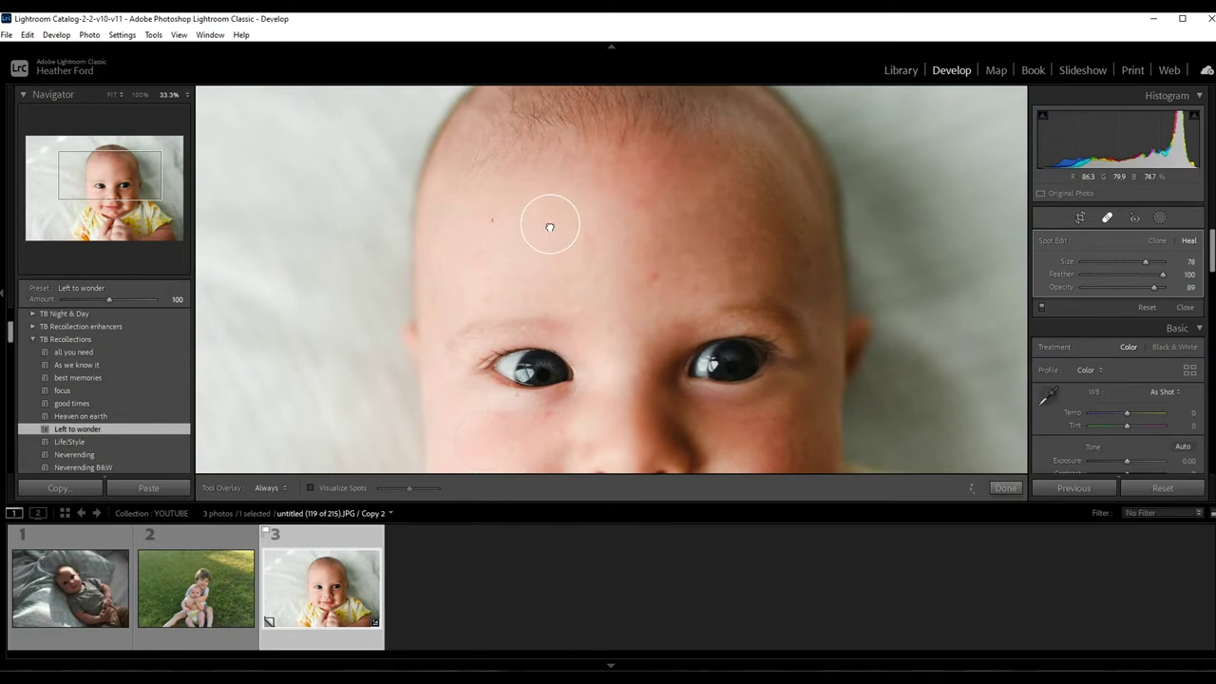
click(479, 262)
click(487, 299)
drag(557, 301, 550, 270)
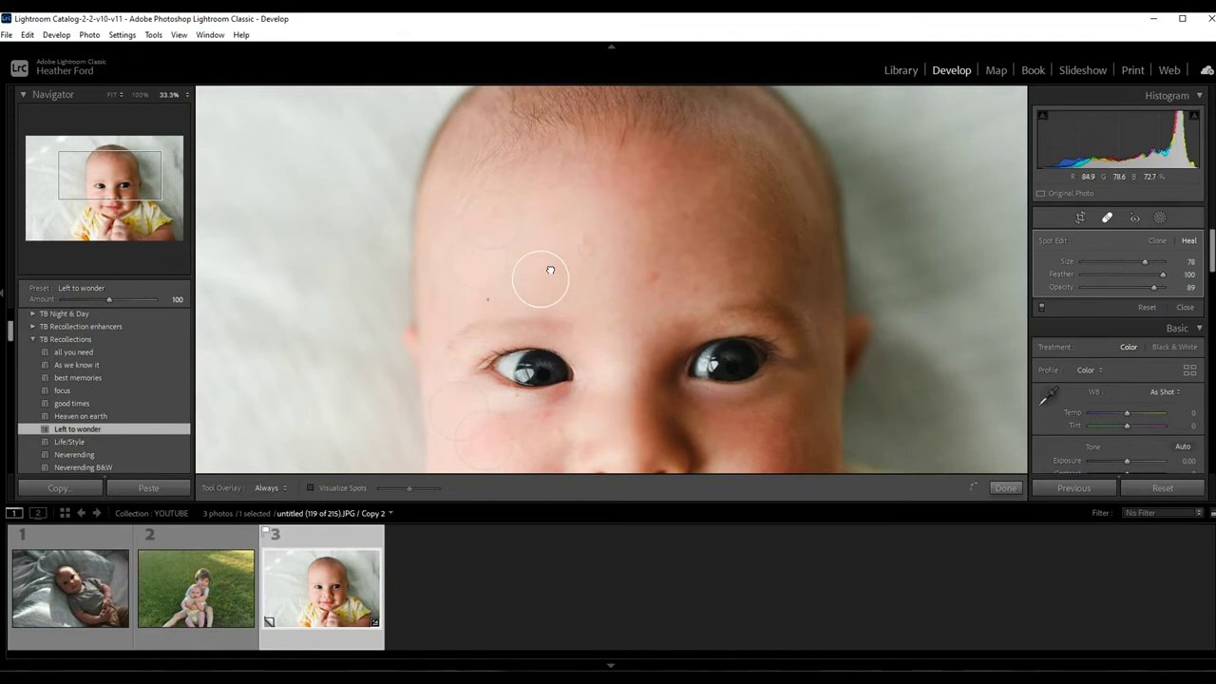
click(657, 278)
mouse_move(695, 228)
mouse_down()
mouse_move(671, 236)
mouse_move(616, 303)
mouse_up()
Heal the remaining blemishes on the cheek beside the nose, sampling adjacent cheek skin, and finish the healing edits
scroll(627, 300, down, 5)
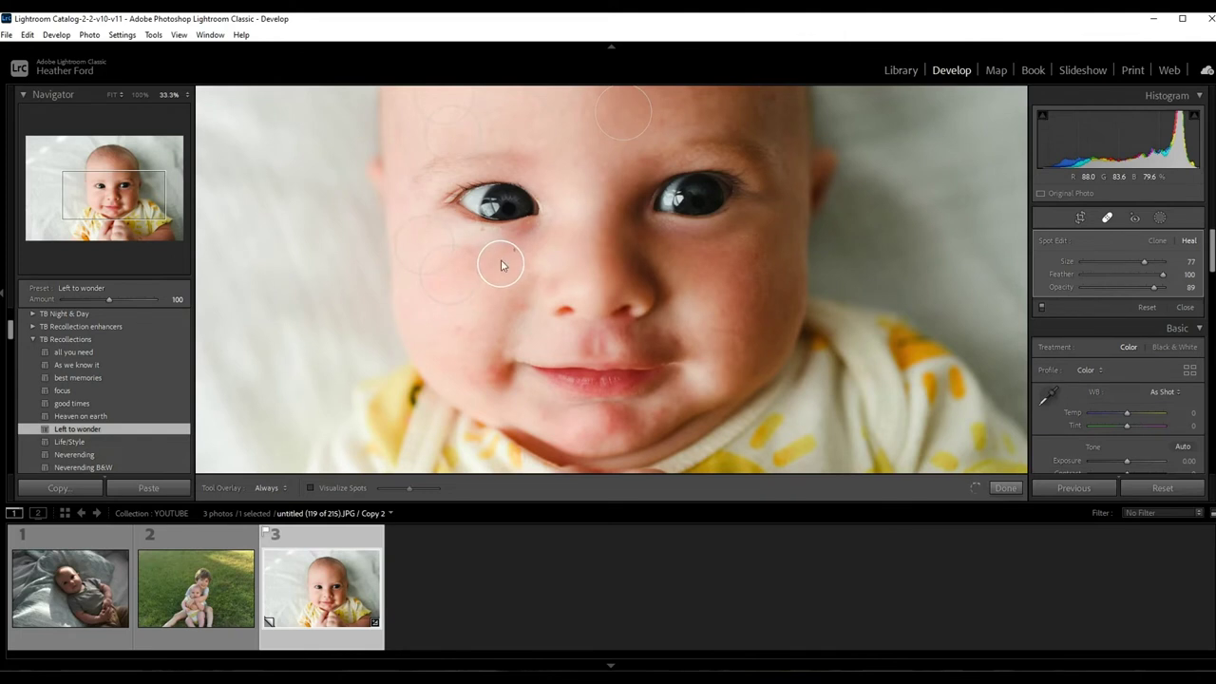
click(519, 302)
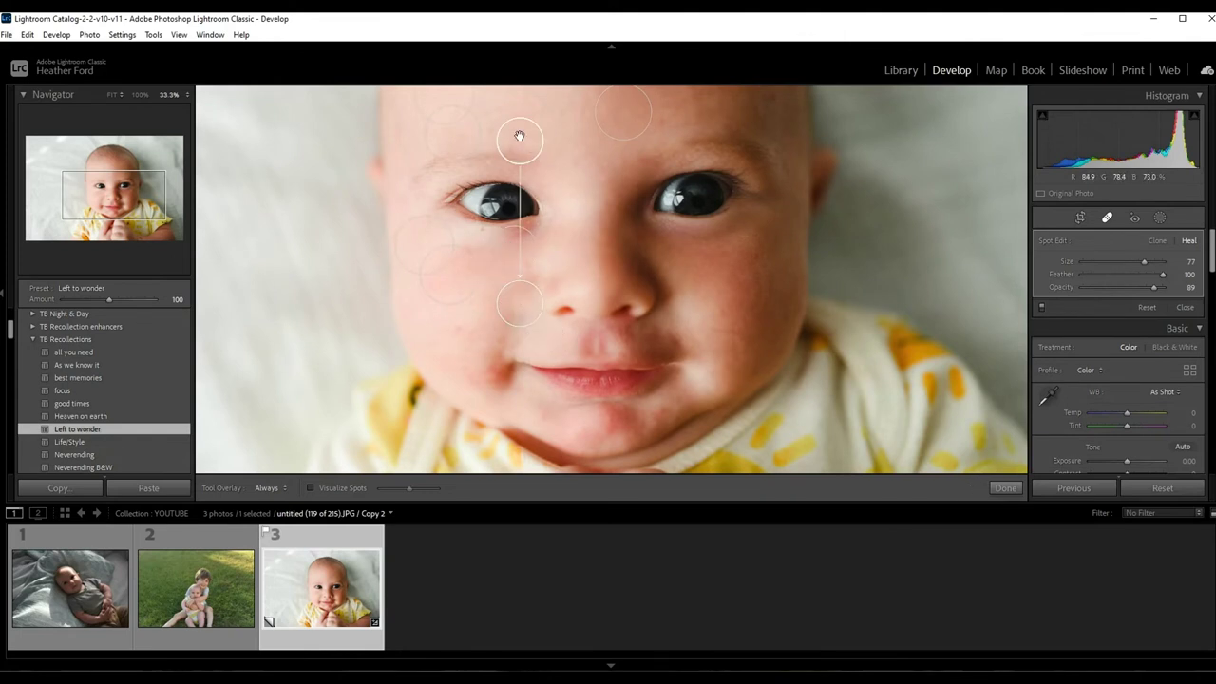
drag(519, 137, 497, 284)
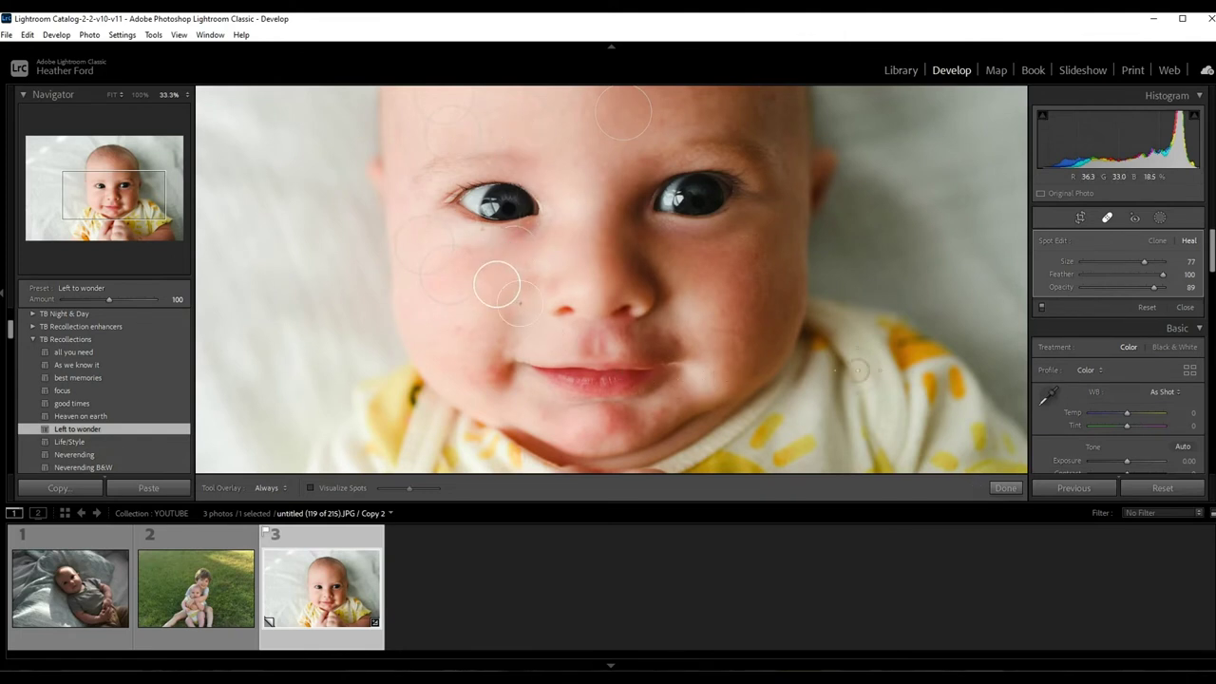
drag(570, 383, 598, 270)
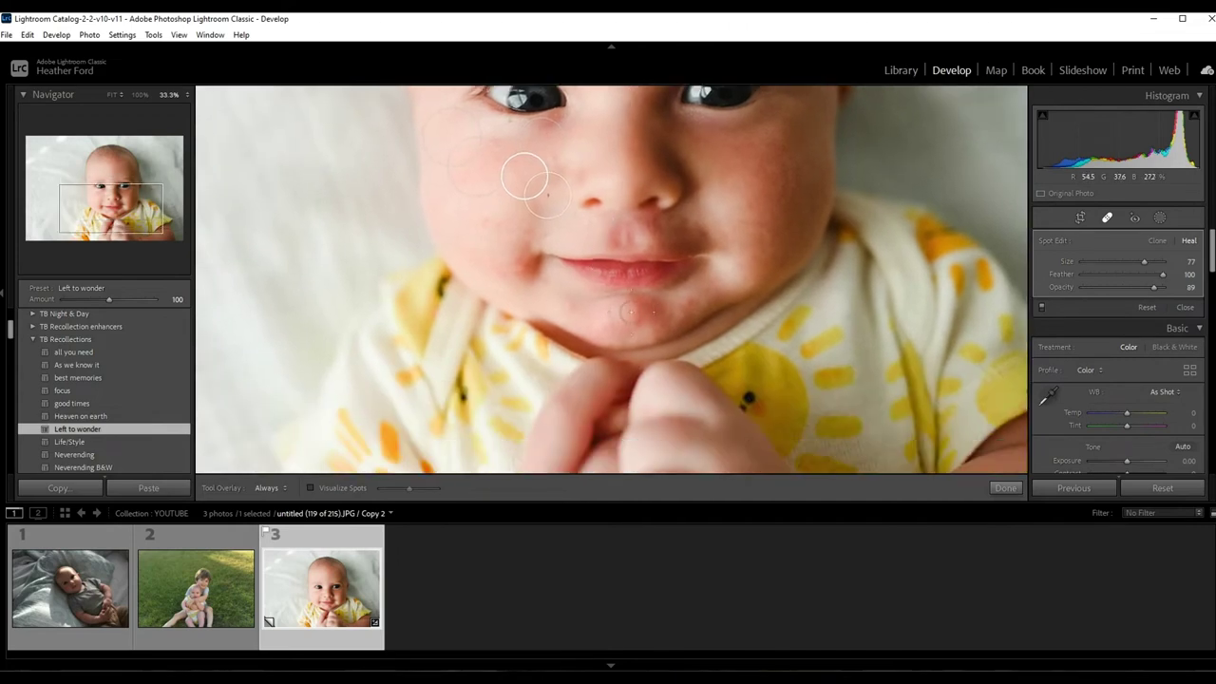
drag(722, 201, 687, 349)
click(1005, 487)
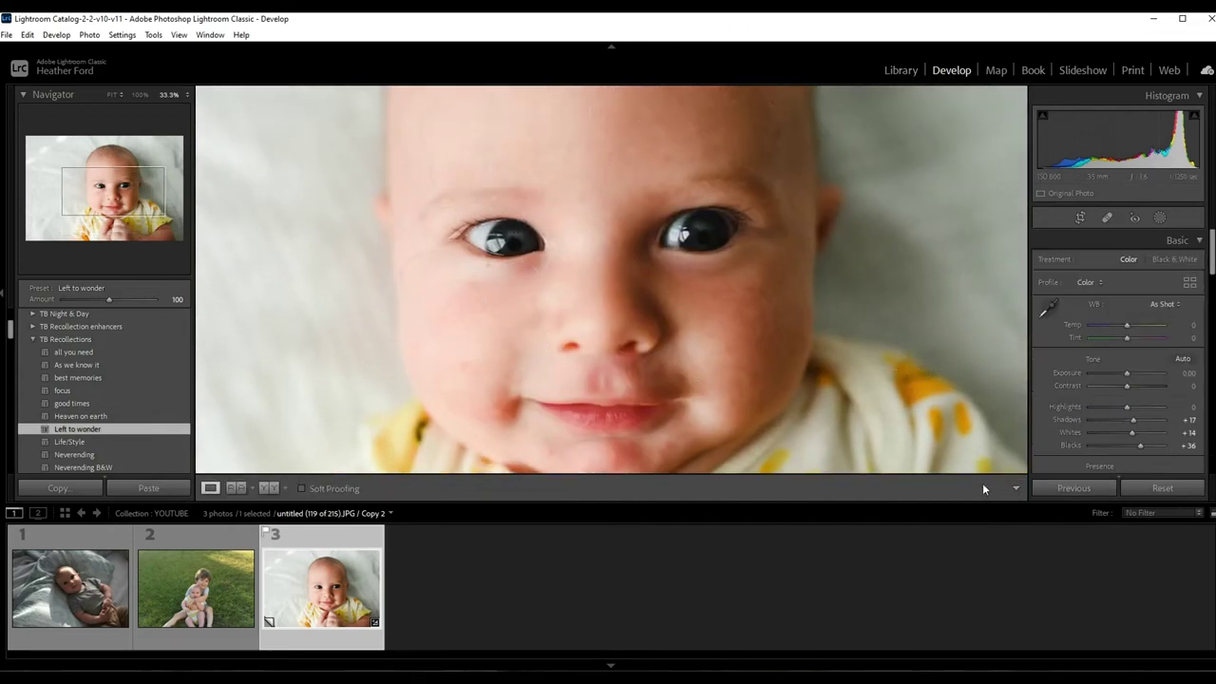
Compare the before and after versions side by side, checking the retouched cheek and forehead, and return to the single-photo view
key(y)
drag(437, 348, 526, 361)
drag(541, 252, 545, 314)
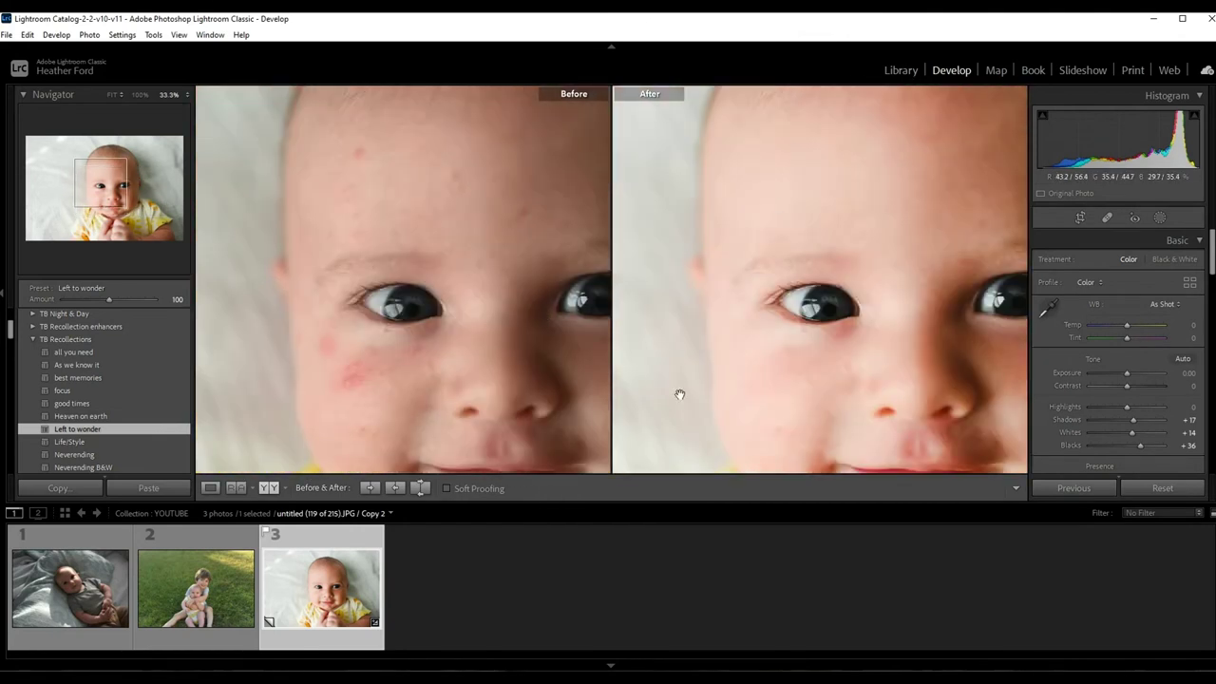
drag(739, 310, 740, 245)
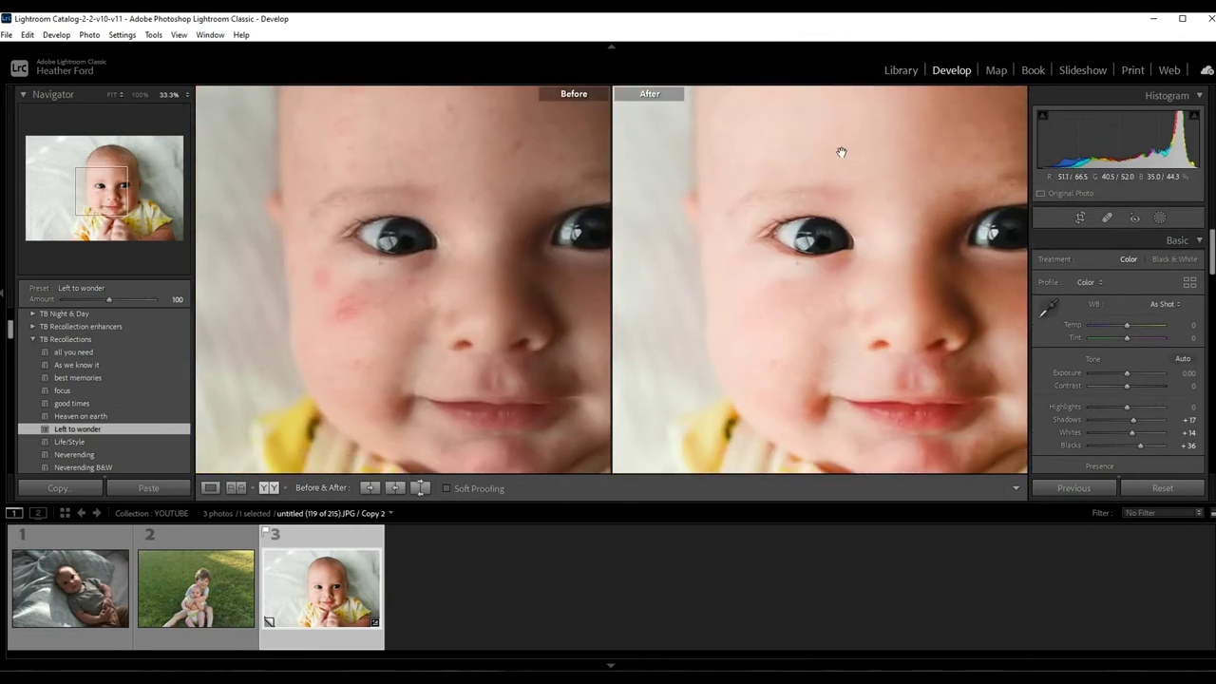
click(735, 374)
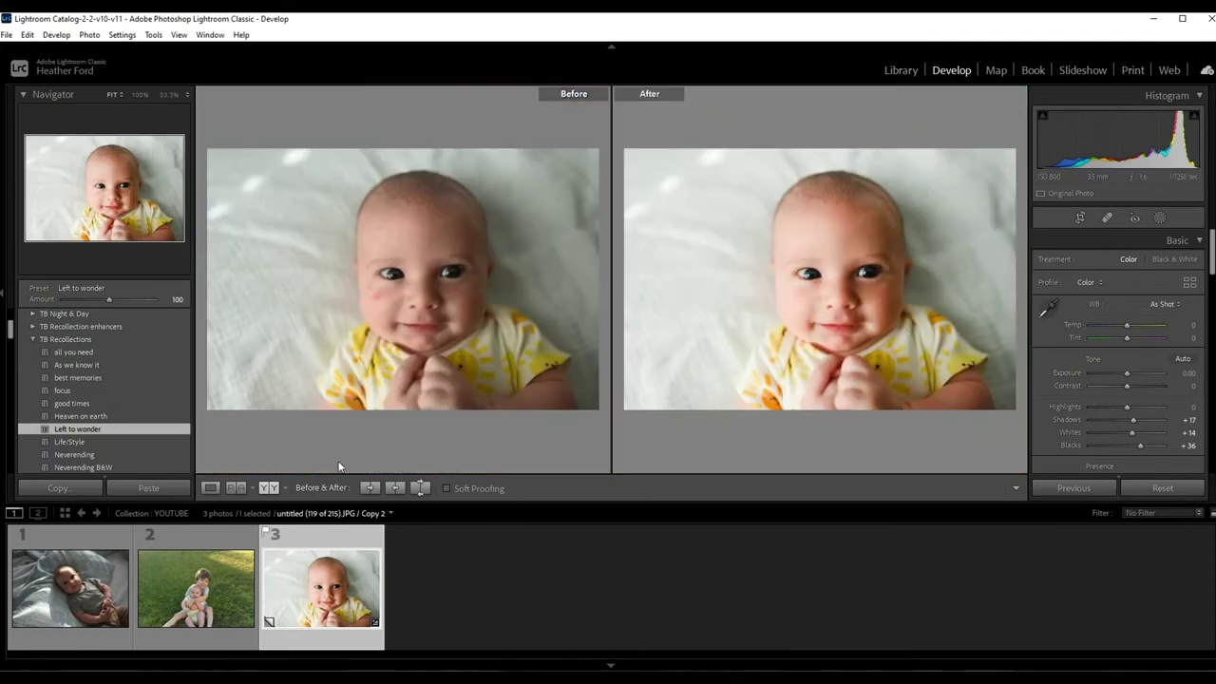
click(215, 488)
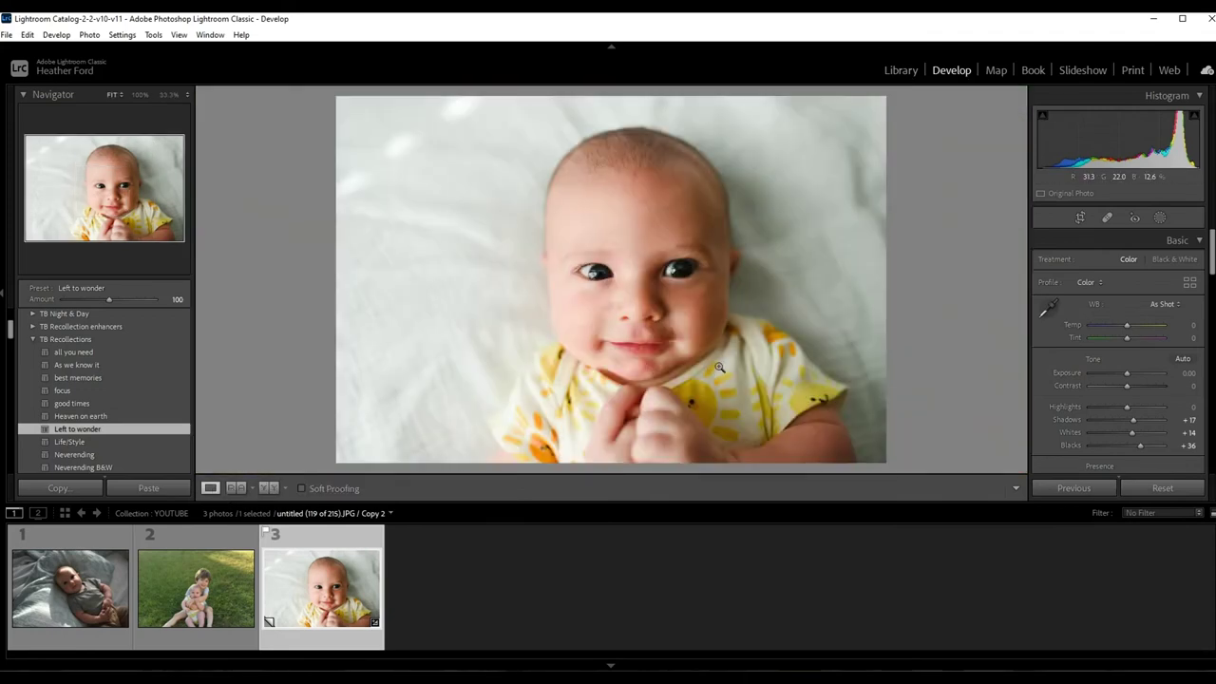
Create a new brush mask and set its Clarity to -9
click(1160, 219)
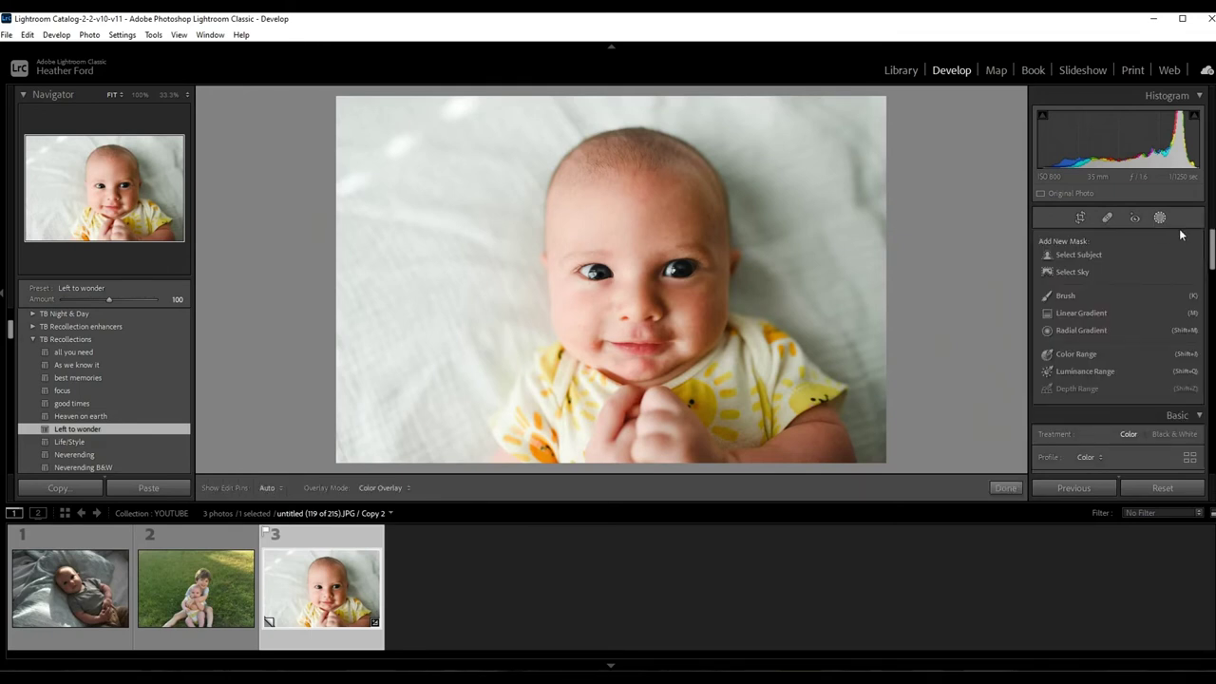
click(1061, 297)
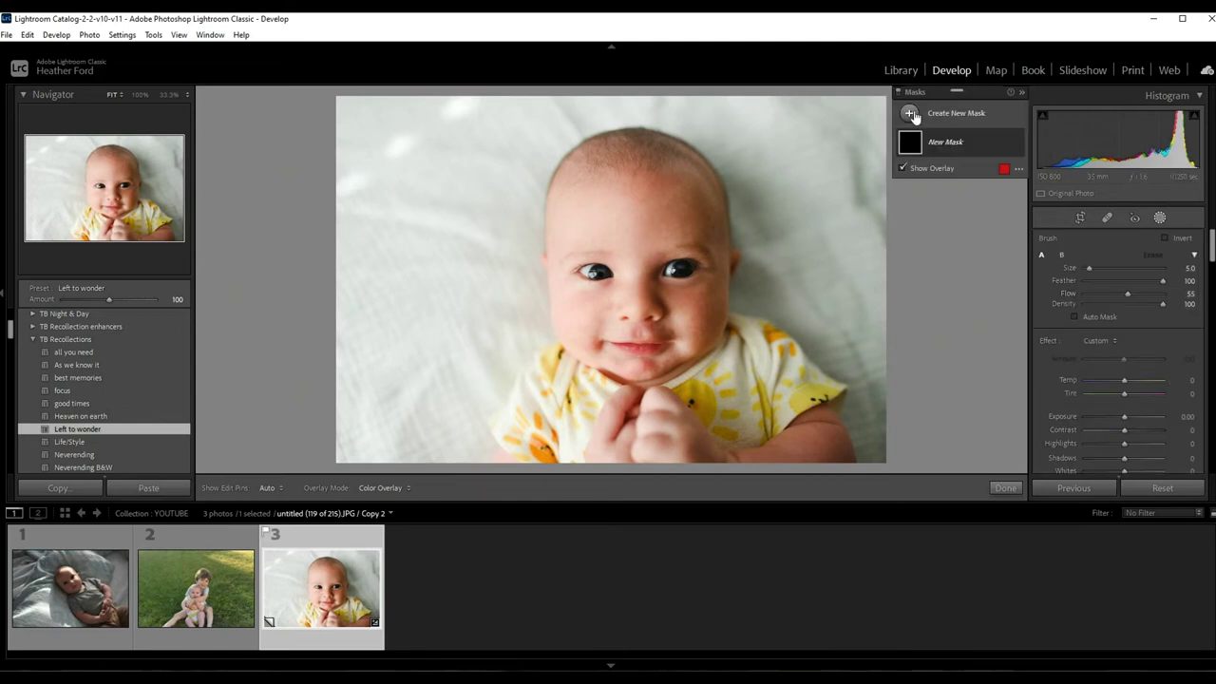
click(911, 114)
click(976, 178)
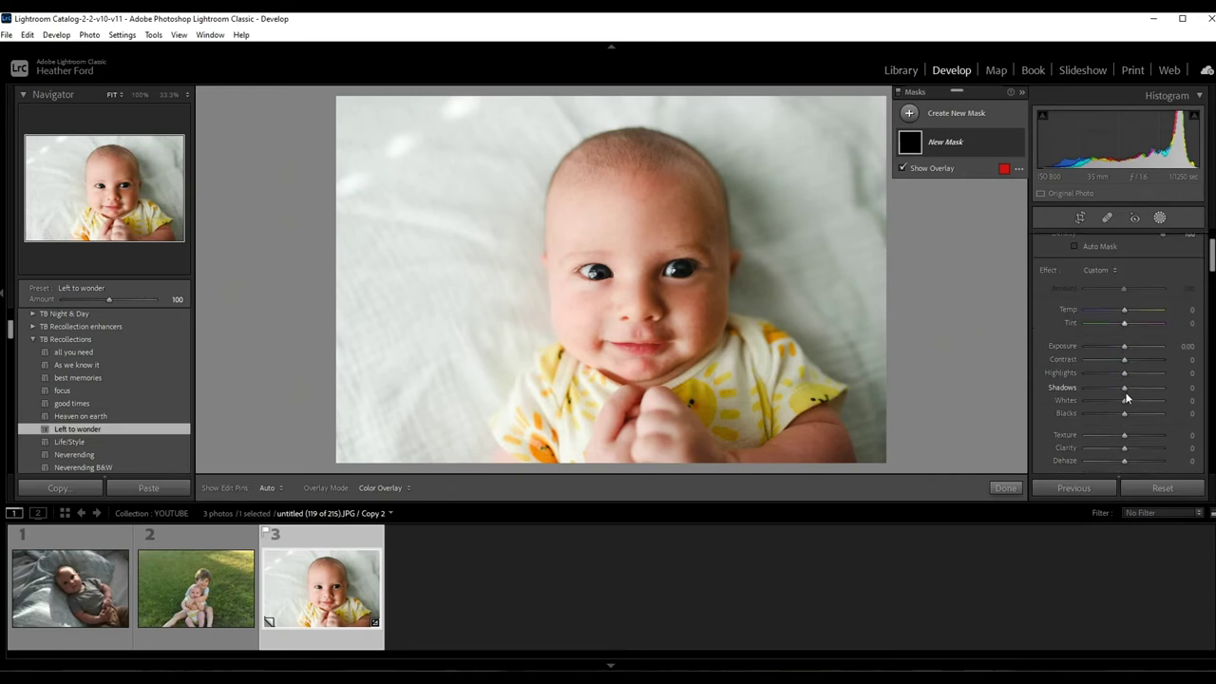
scroll(1154, 387, down, 2)
scroll(1154, 399, down, 4)
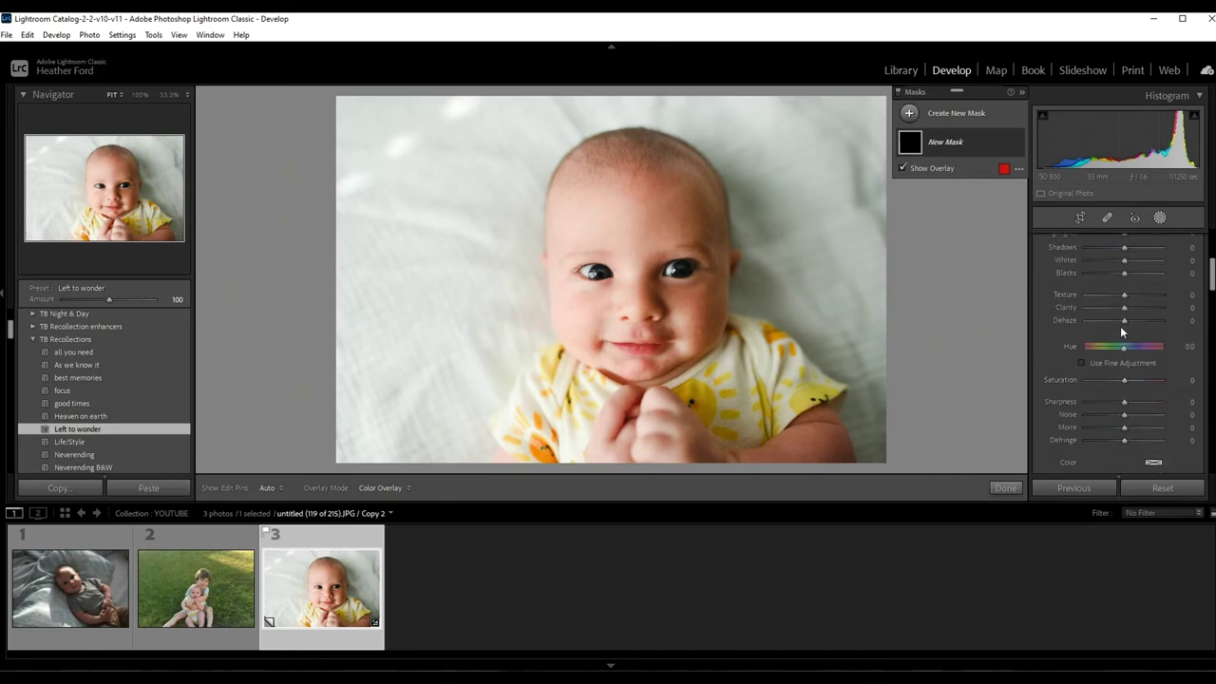
drag(1123, 313, 1124, 316)
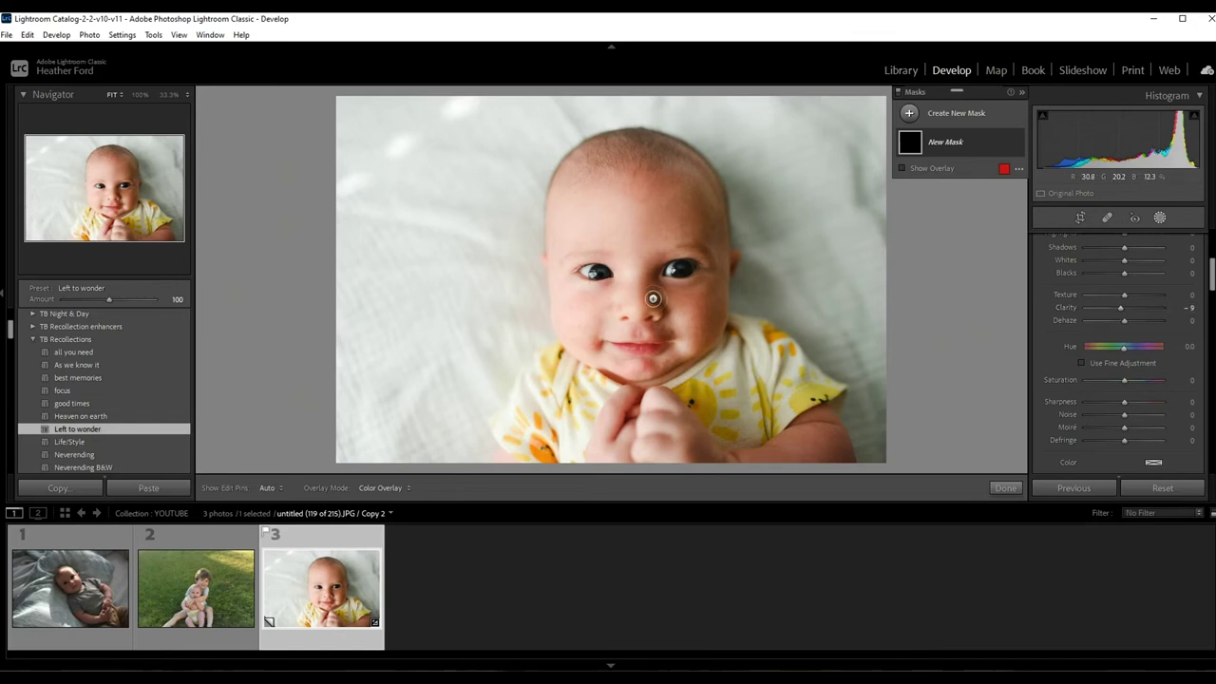
Brush the softening mask over the skin of the baby's face, set its Clarity to -6, and finish the mask
key(h)
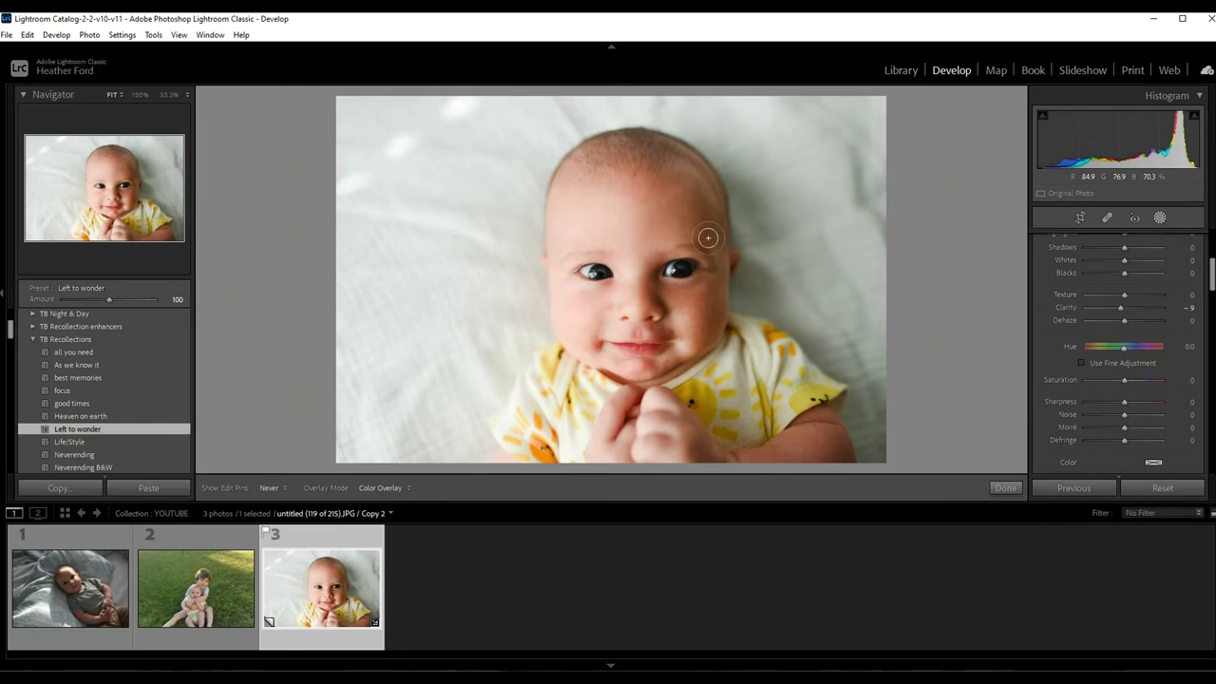
key(h)
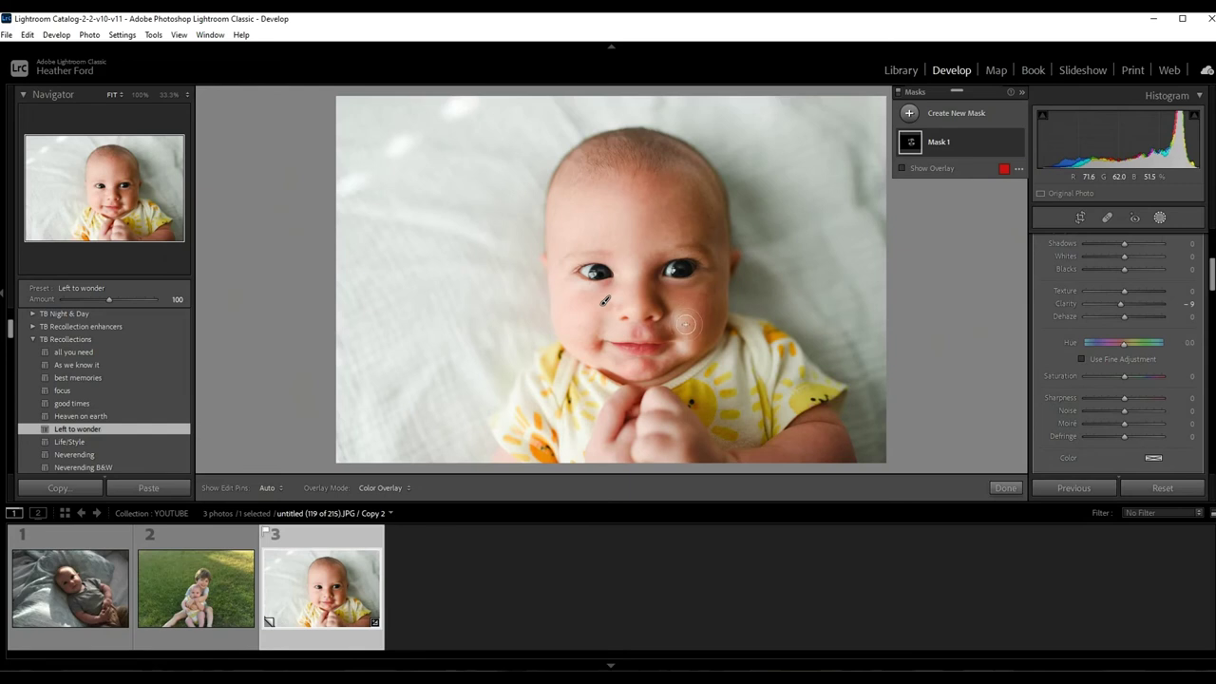
key(h)
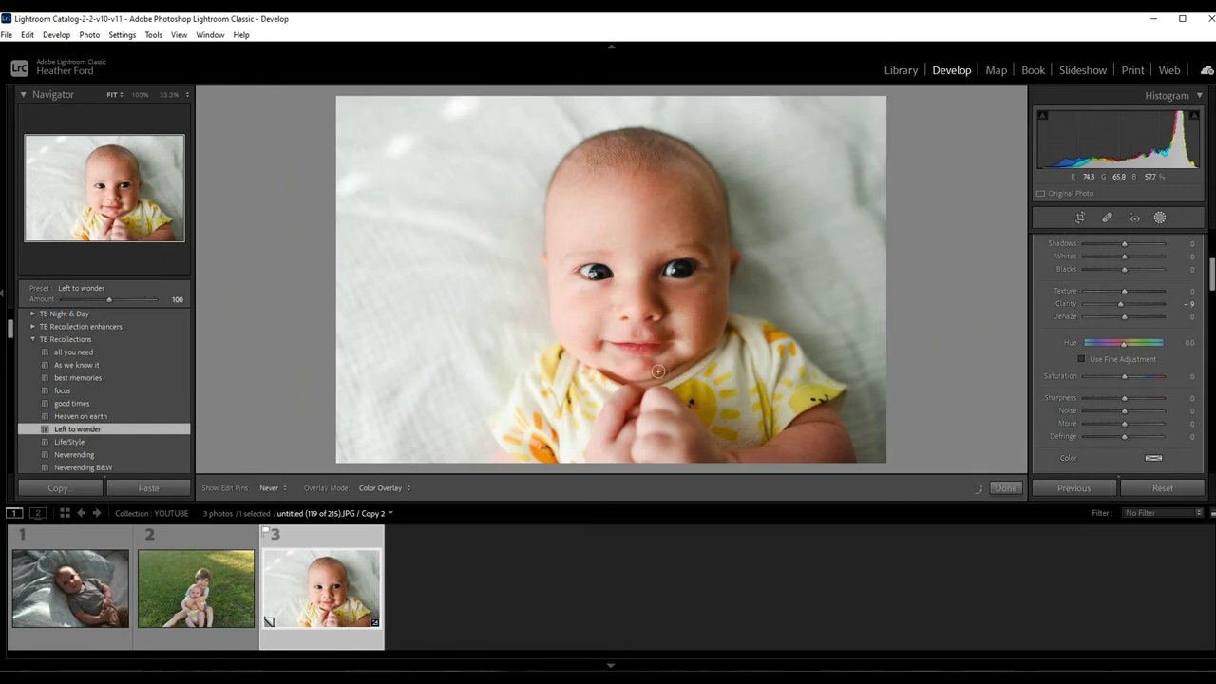
key(h)
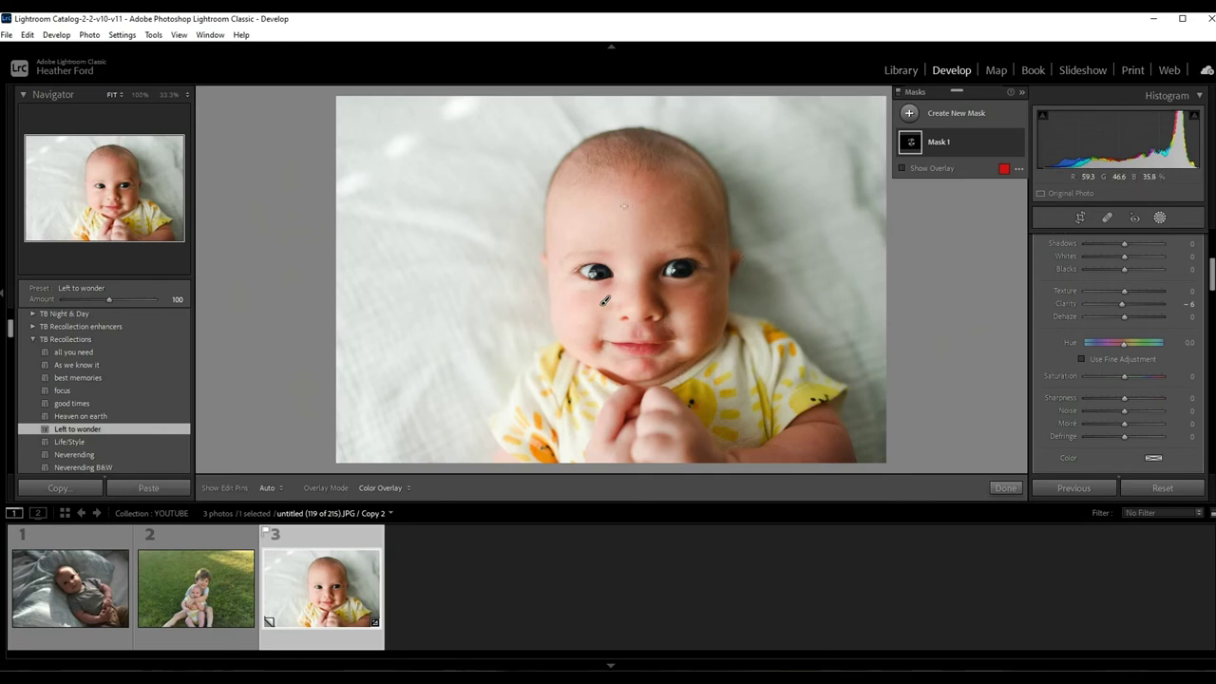
click(1007, 488)
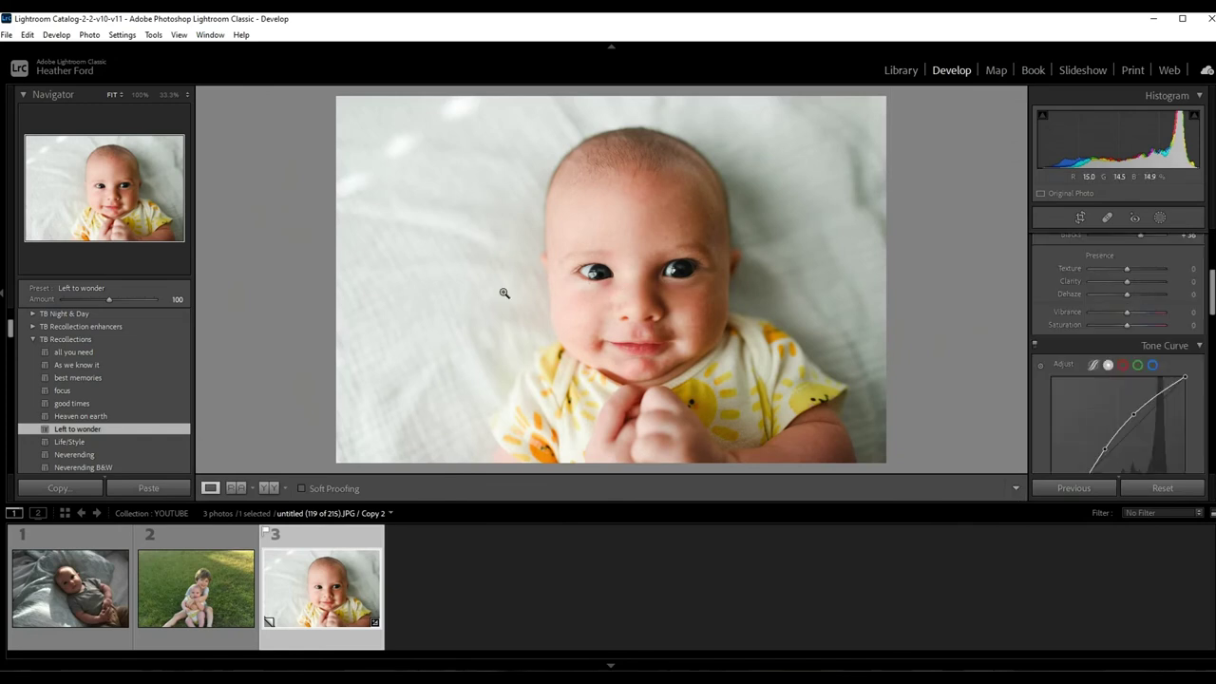
Set the photo's sharpening Amount to 71 and inspect the baby's face up close
drag(1212, 289, 1212, 385)
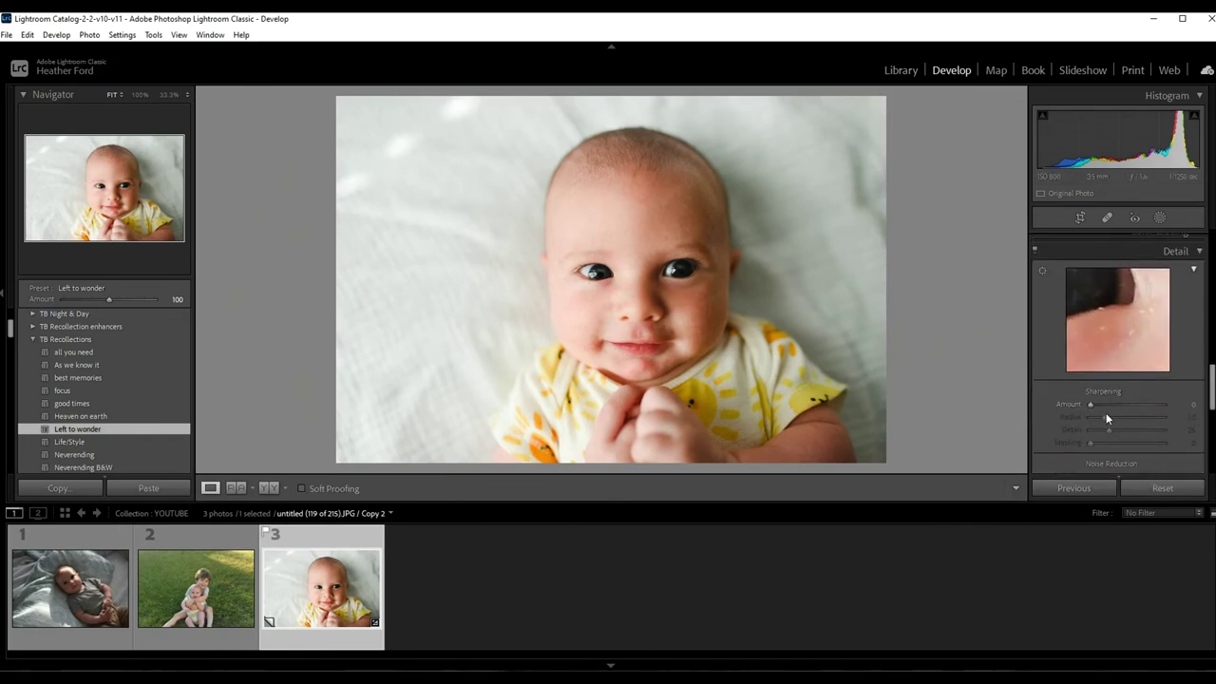
drag(1092, 404, 1125, 403)
mouse_move(1212, 379)
mouse_down()
mouse_move(1214, 356)
mouse_move(1213, 385)
mouse_up()
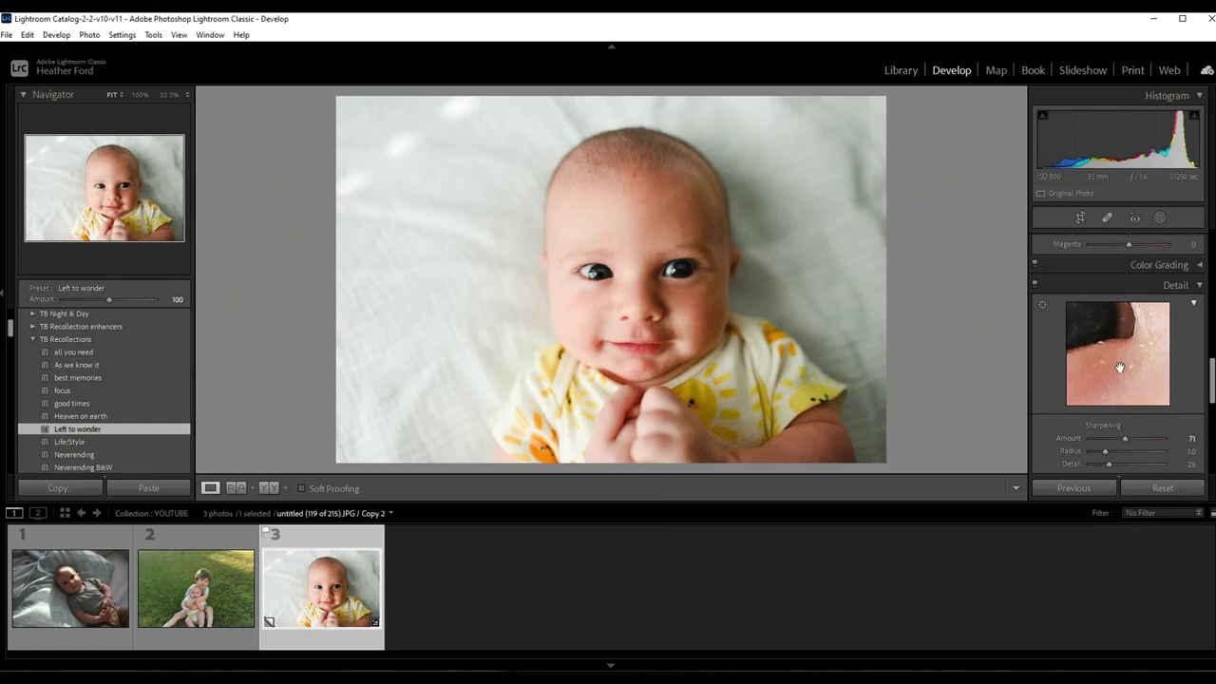
click(600, 285)
drag(630, 209, 685, 95)
click(822, 209)
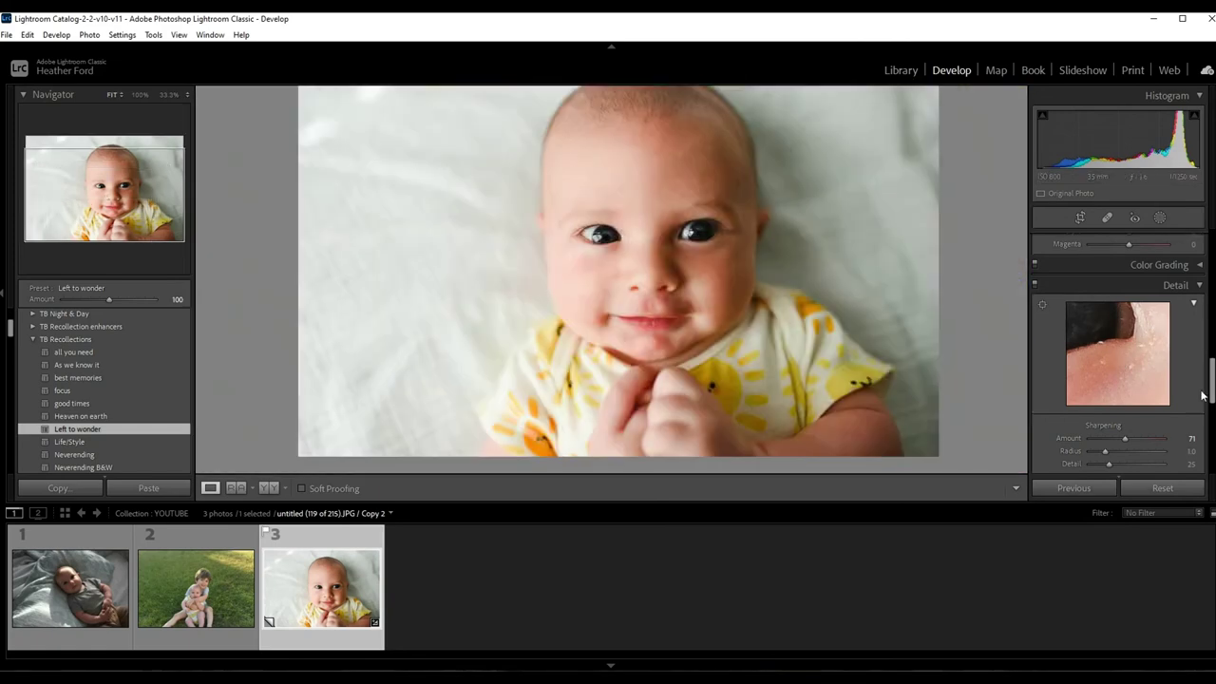
Set Highlights to -23 and Shadows to +35, and compare the edit side by side with the original
drag(1212, 380, 1212, 353)
scroll(1192, 380, up, 10)
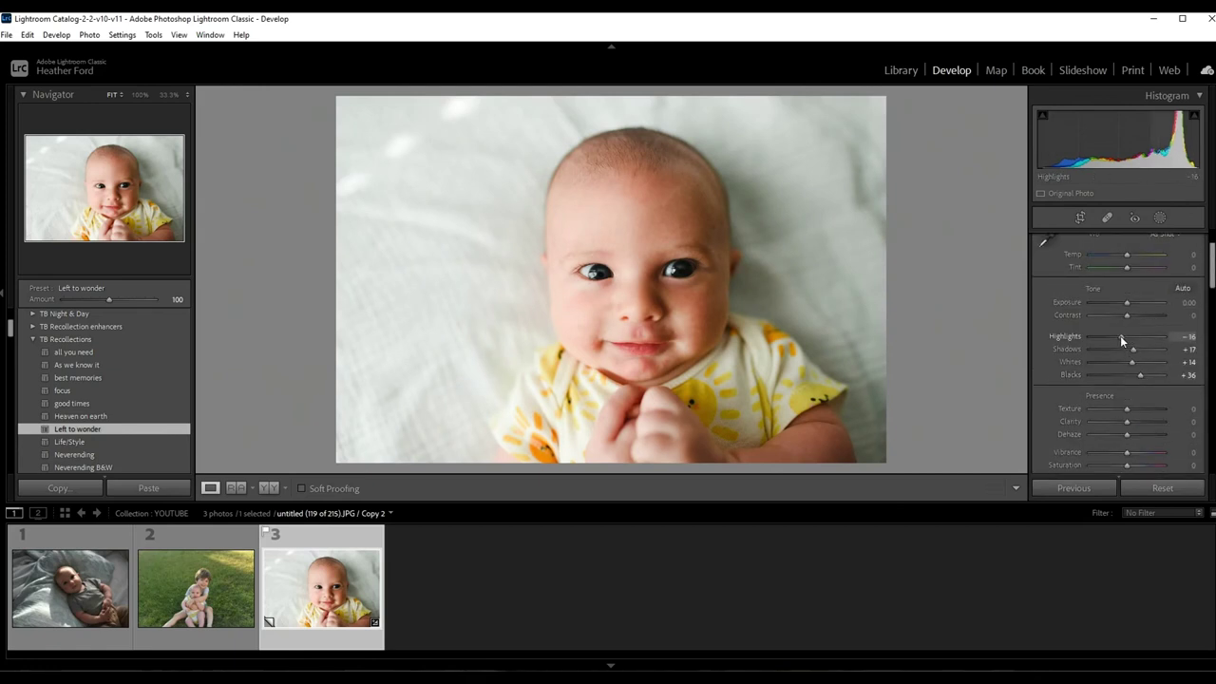
drag(1133, 349, 1141, 349)
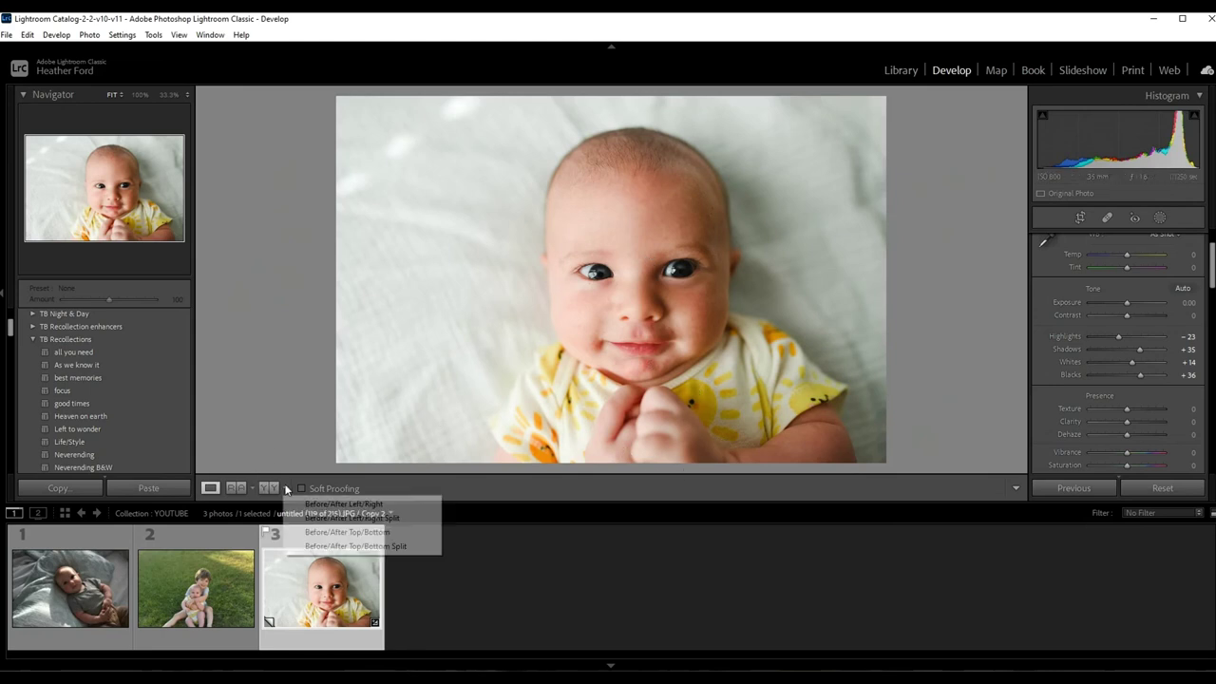
click(270, 489)
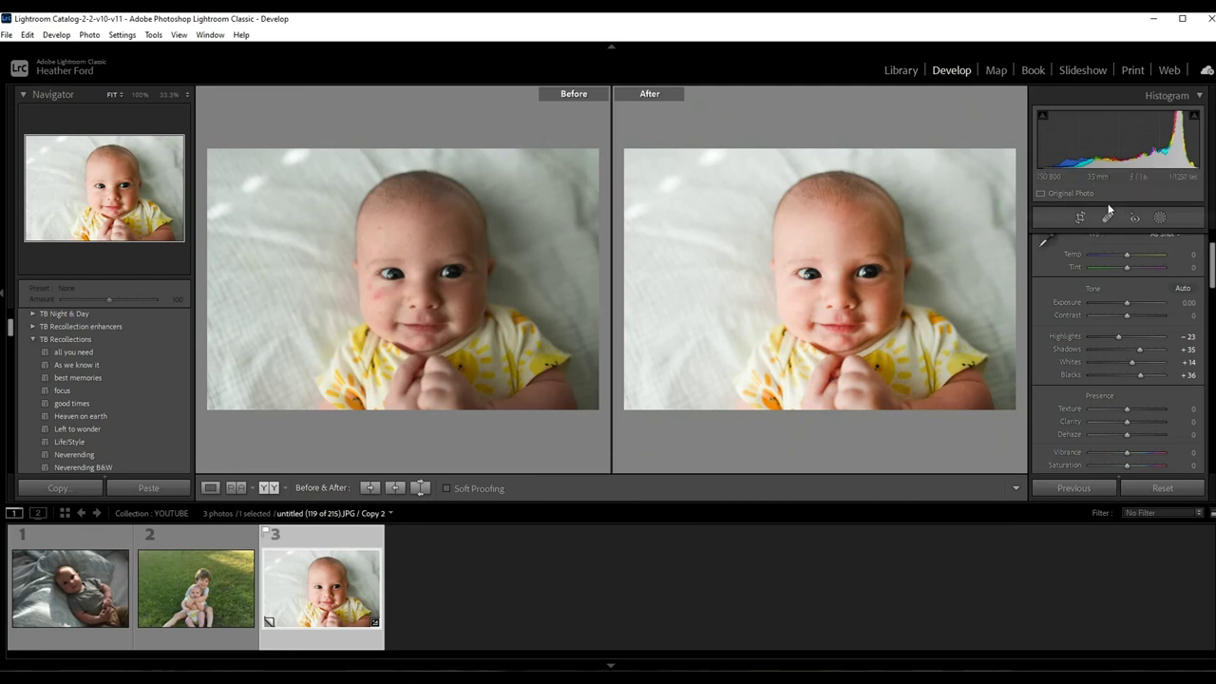
click(210, 487)
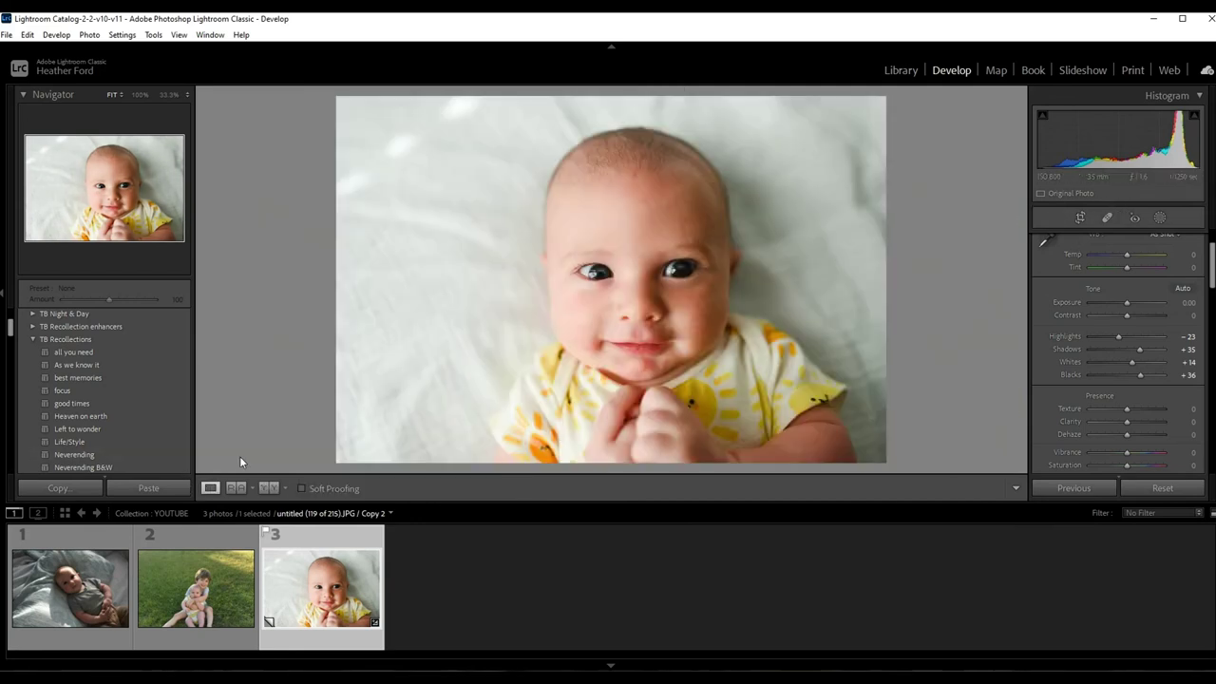